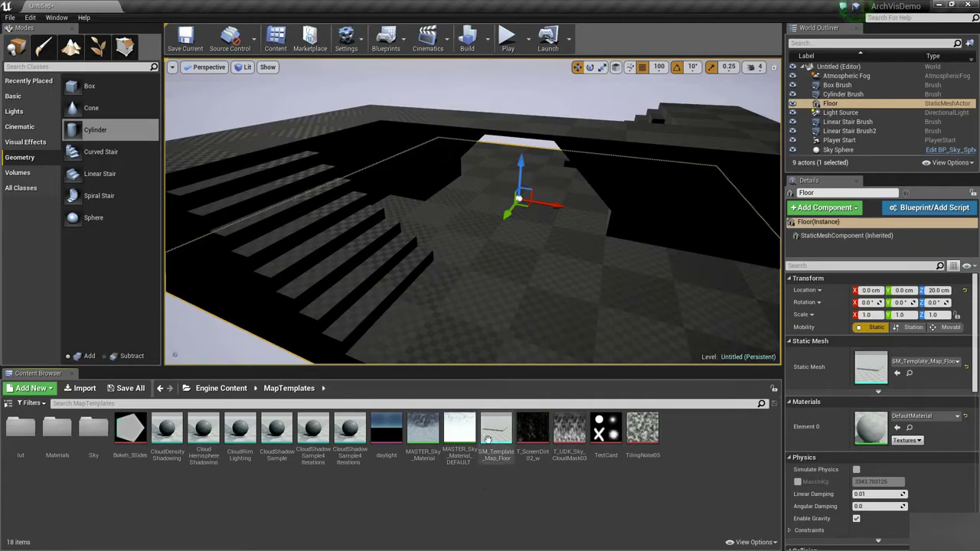
- Open the SM_Template_Map_Floor mesh in a docked editor, look it over, and return to the level
double_click(498, 433)
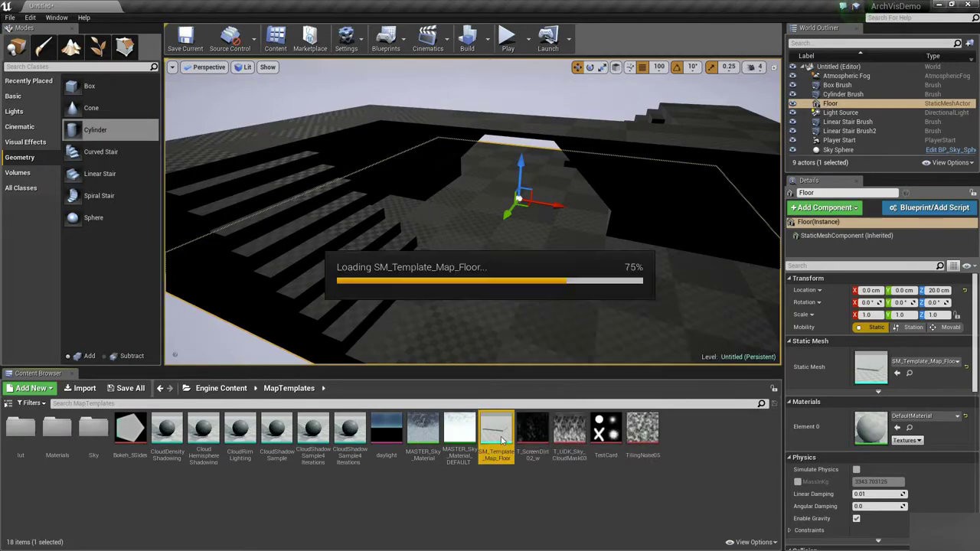
left_click_drag(256, 118, 266, 4)
mouse_move(426, 317)
right_mouse_down()
mouse_move(426, 359)
mouse_move(426, 322)
right_mouse_up()
left_click_drag(187, 5, 224, 10)
right_click_drag(367, 287, 329, 306)
right_click_drag(374, 215, 428, 228)
key("w")
key("s")
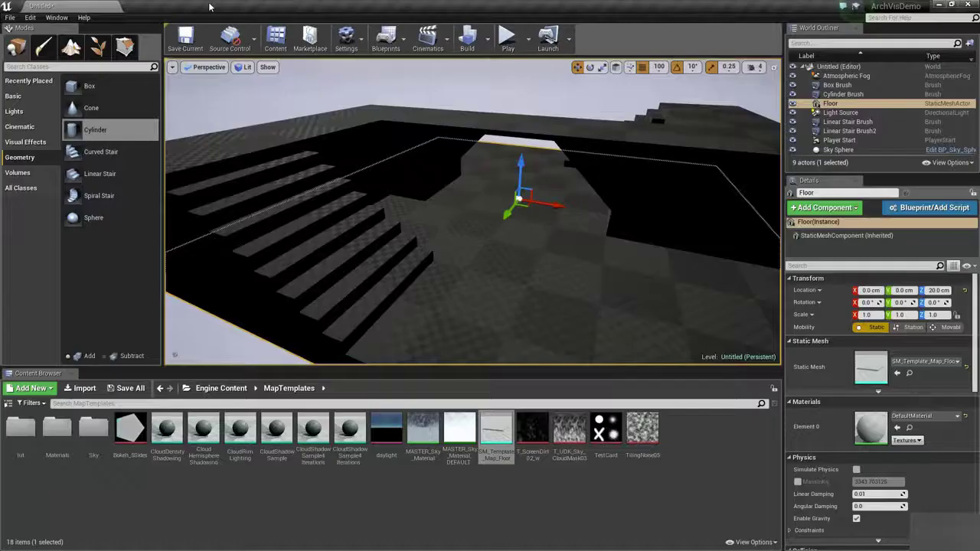
left_click(42, 5)
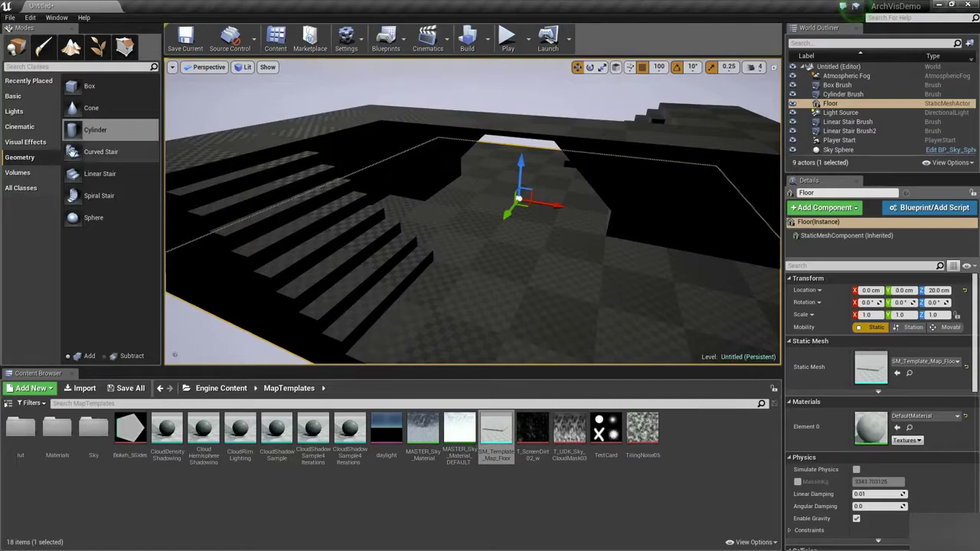
- Show the project's folder tree in the Content Browser and open the Mesh folder inside ArchVis
left_click(108, 137)
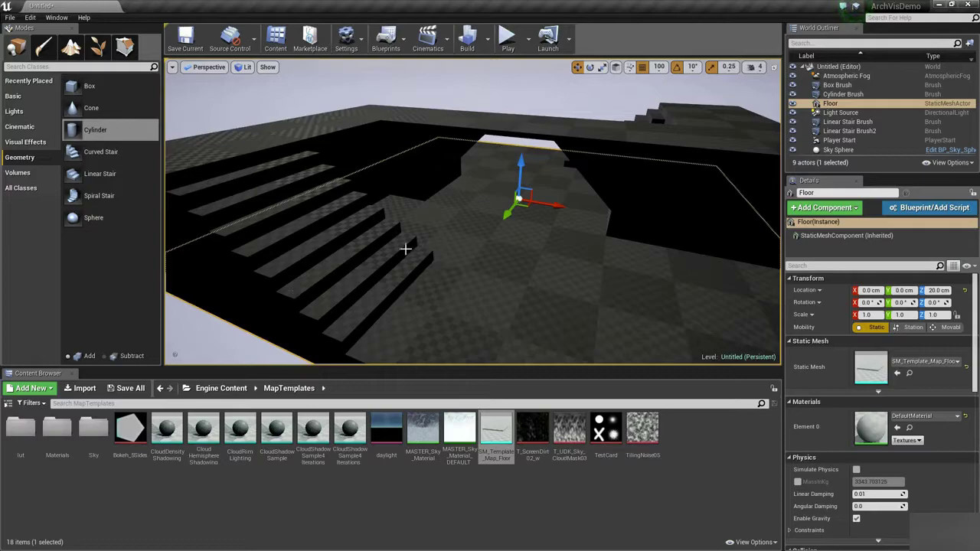
left_click(9, 405)
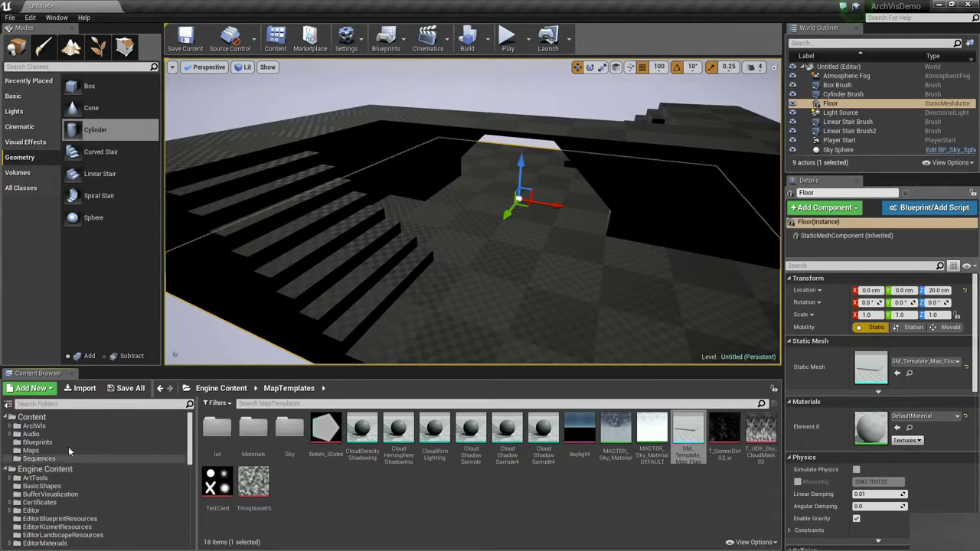
left_click(9, 469)
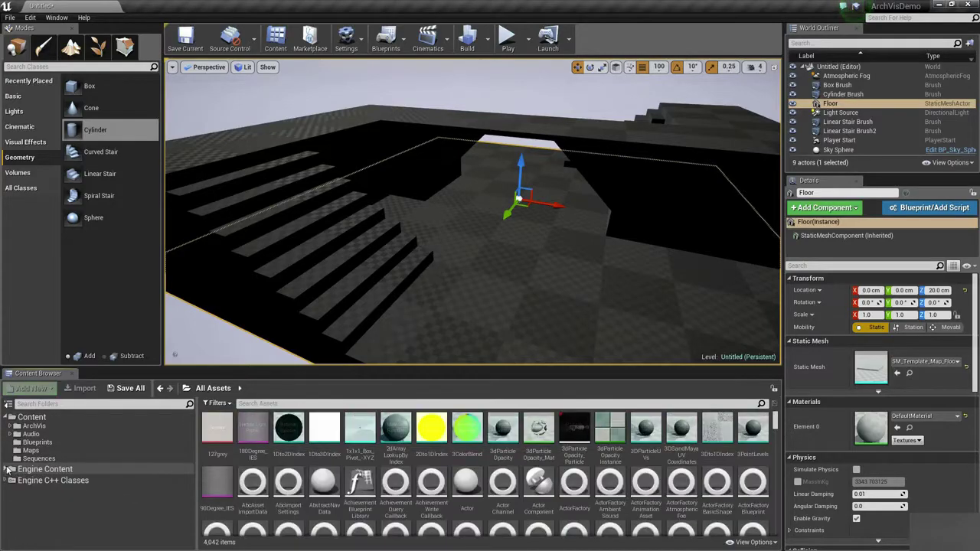
left_click(68, 417)
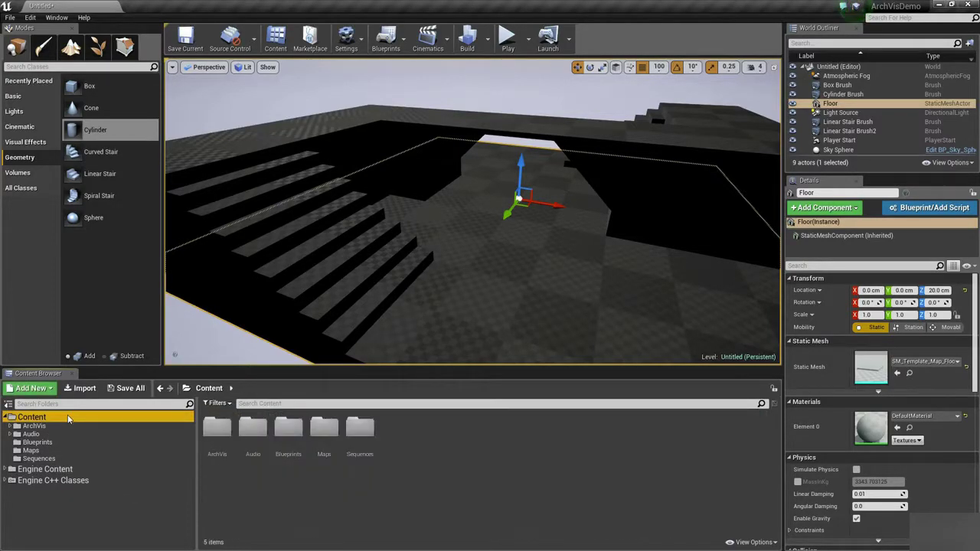
left_click(55, 426)
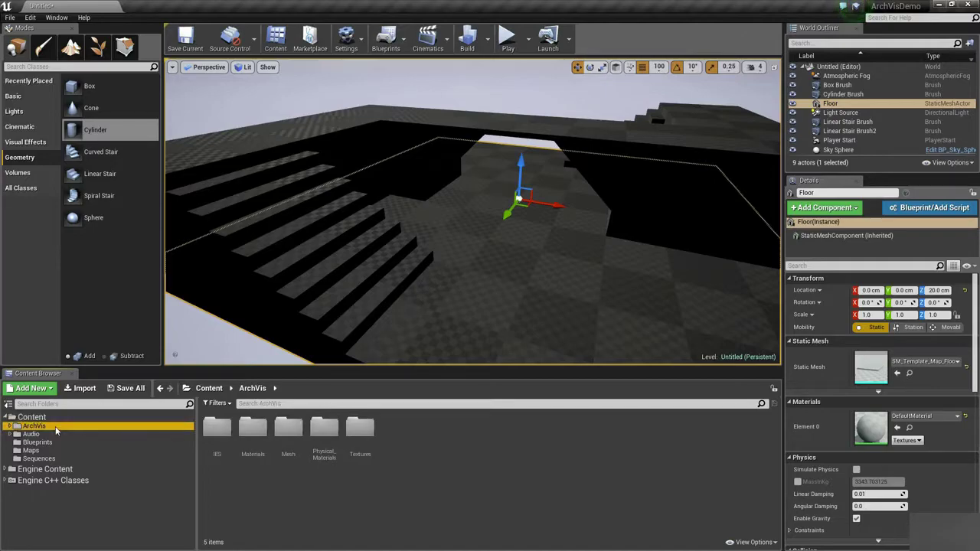
double_click(287, 429)
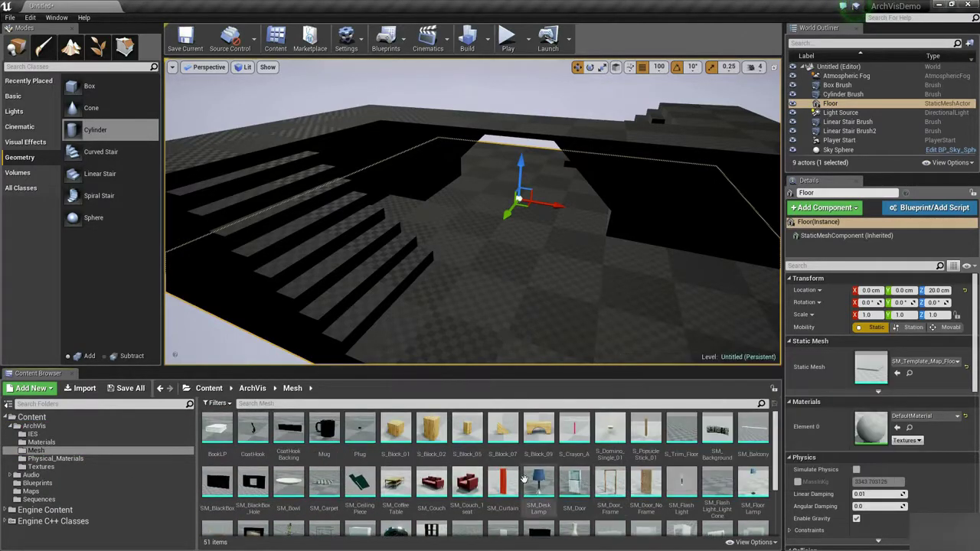
scroll(434, 464, "down", 1)
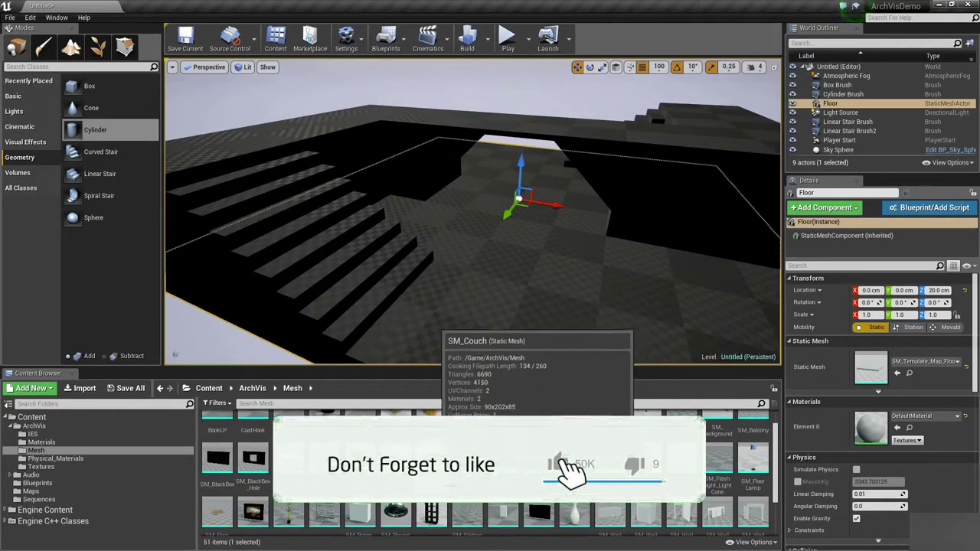
- Open the SM_Couch static mesh and view the couch from several sides
double_click(432, 459)
left_click_drag(390, 258, 395, 281)
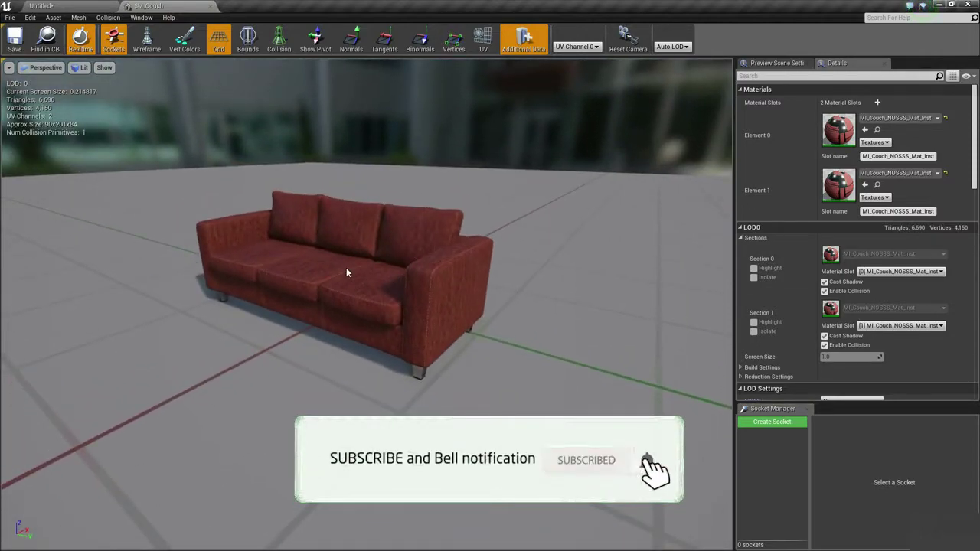
left_click_drag(415, 273, 245, 242)
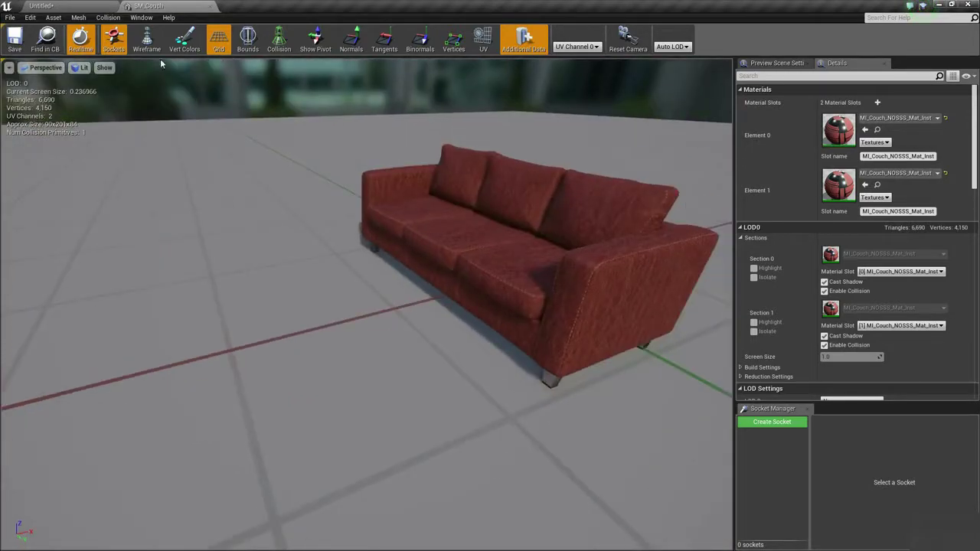
- Display the couch in wireframe to examine its geometry, and restore the shaded view
left_click(146, 40)
left_click_drag(171, 73, 344, 166)
left_click_drag(406, 147, 394, 184)
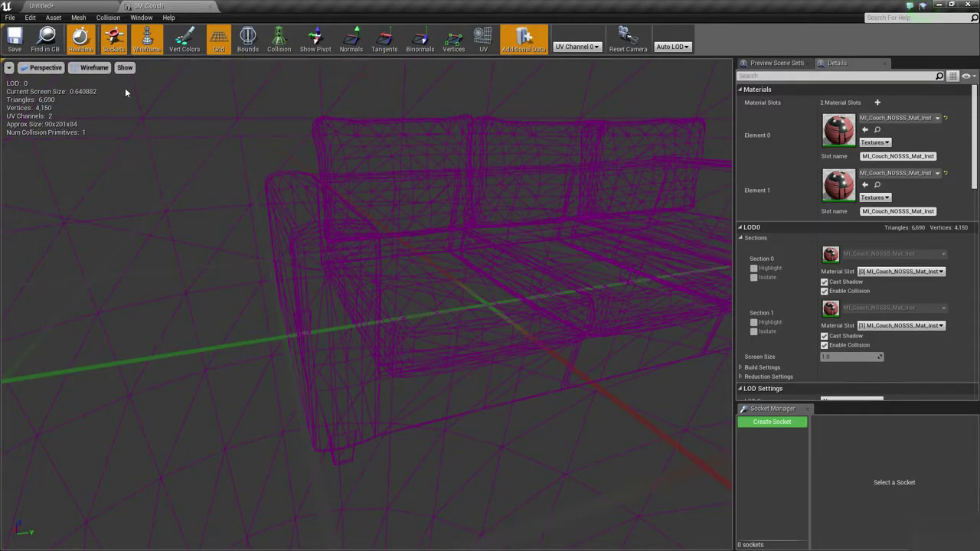
left_click(146, 42)
- Display the couch's collision mesh, examine it from several angles, and hide it again
left_click(280, 40)
left_click_drag(367, 230, 368, 165)
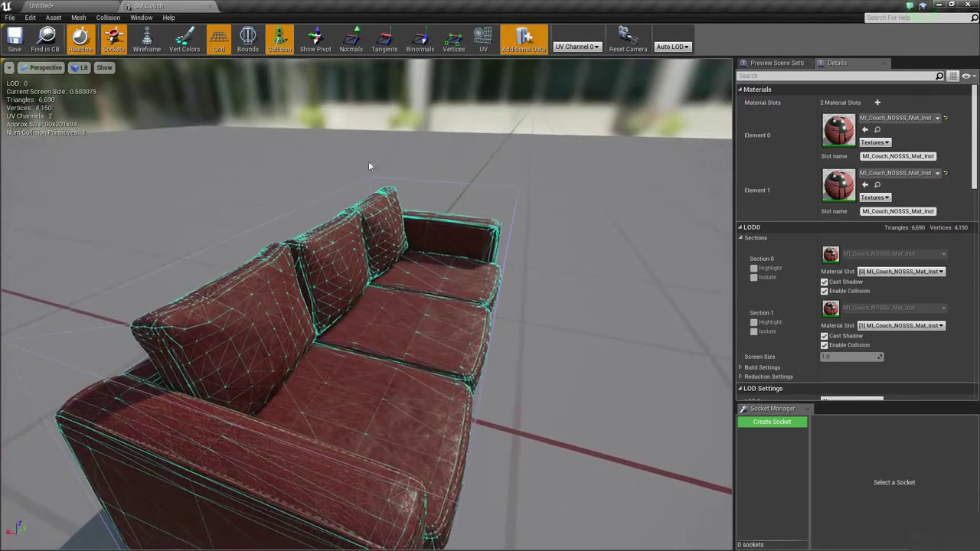
left_click_drag(467, 237, 472, 126)
left_click_drag(397, 169, 341, 134)
left_click_drag(501, 278, 486, 310)
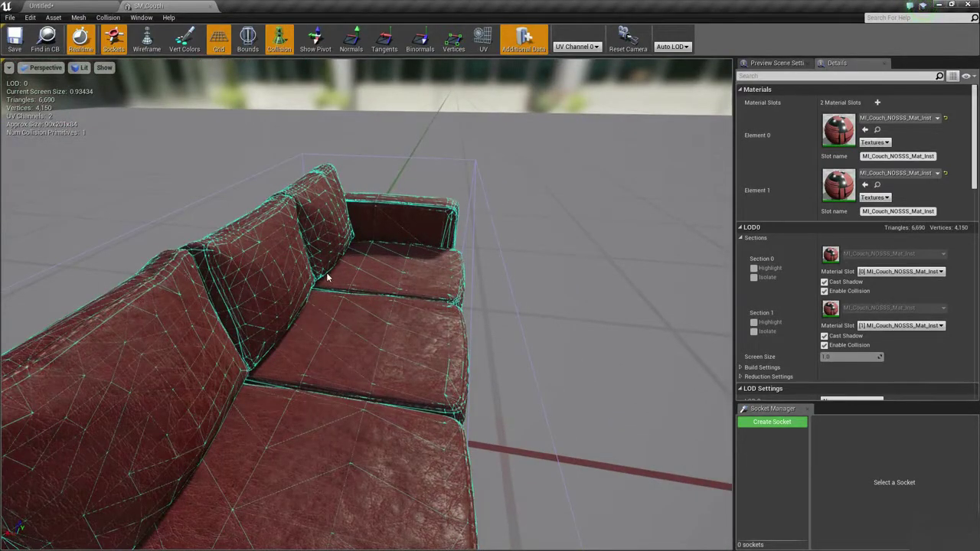
left_click_drag(426, 307, 458, 274)
left_click(279, 40)
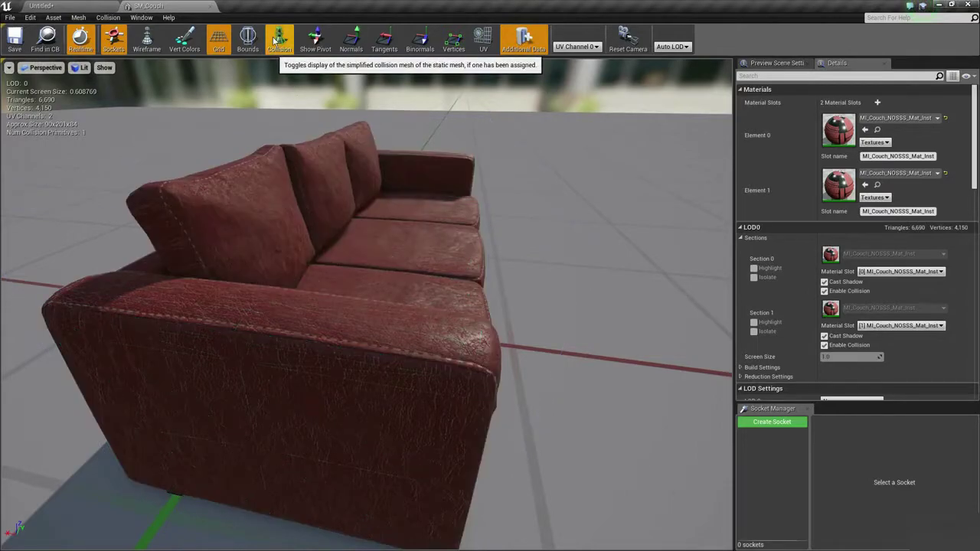
left_click_drag(349, 145, 363, 147)
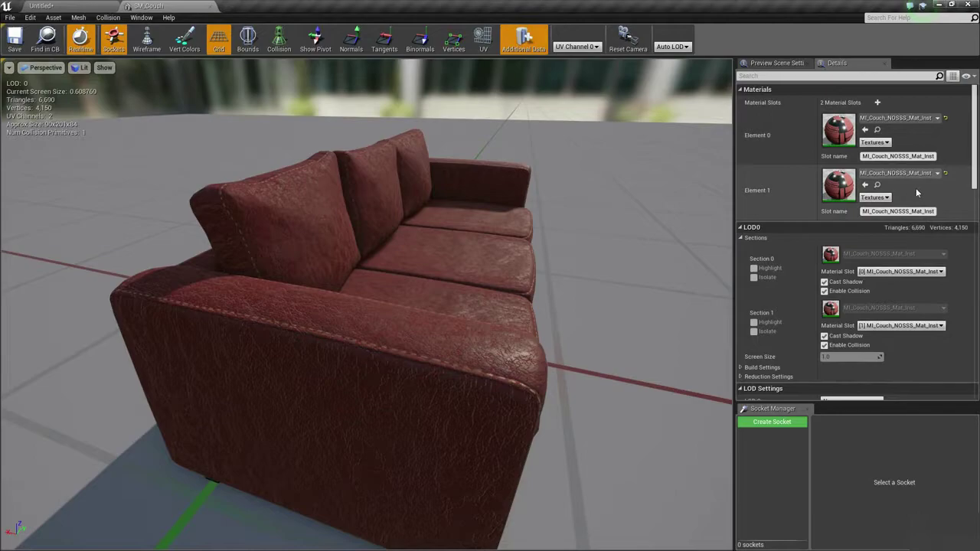
- Highlight the couch's Section 0 and Section 1 to see which parts they cover, and close the mesh editor
scroll(834, 230, "down", 1)
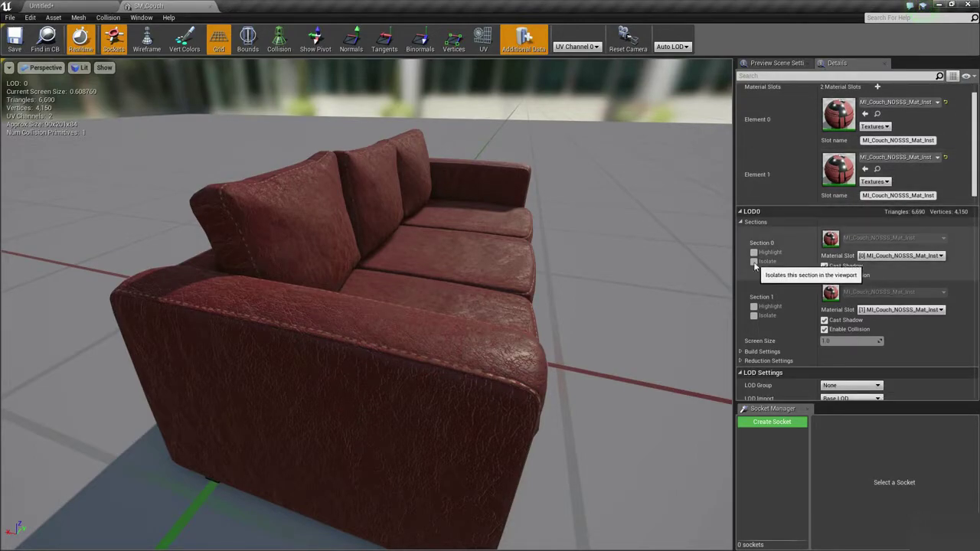
left_click(754, 252)
left_click_drag(698, 257, 689, 214)
right_click_drag(689, 214, 616, 239)
left_click_drag(617, 239, 620, 200)
left_click_drag(524, 184, 488, 161)
right_click_drag(624, 130, 654, 75)
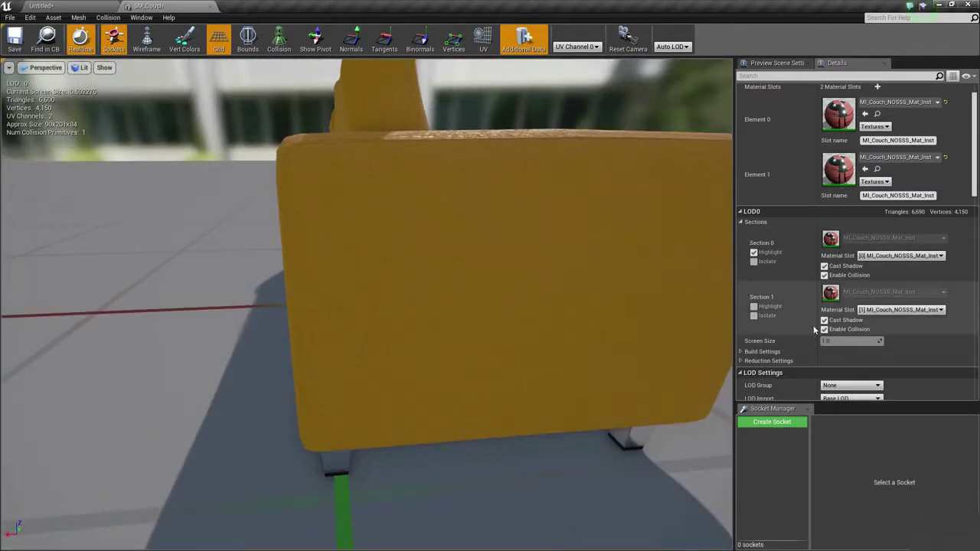
right_click_drag(510, 276, 493, 267)
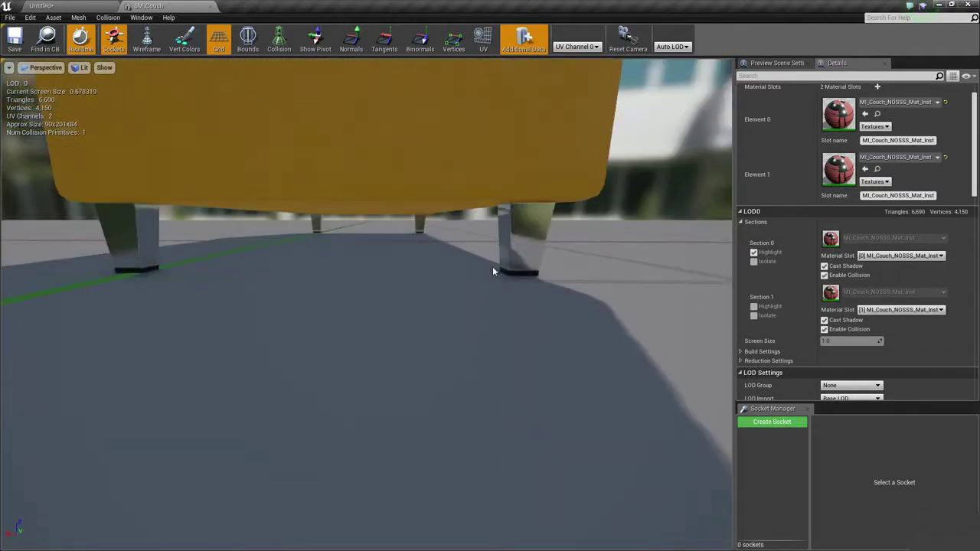
left_click(753, 306)
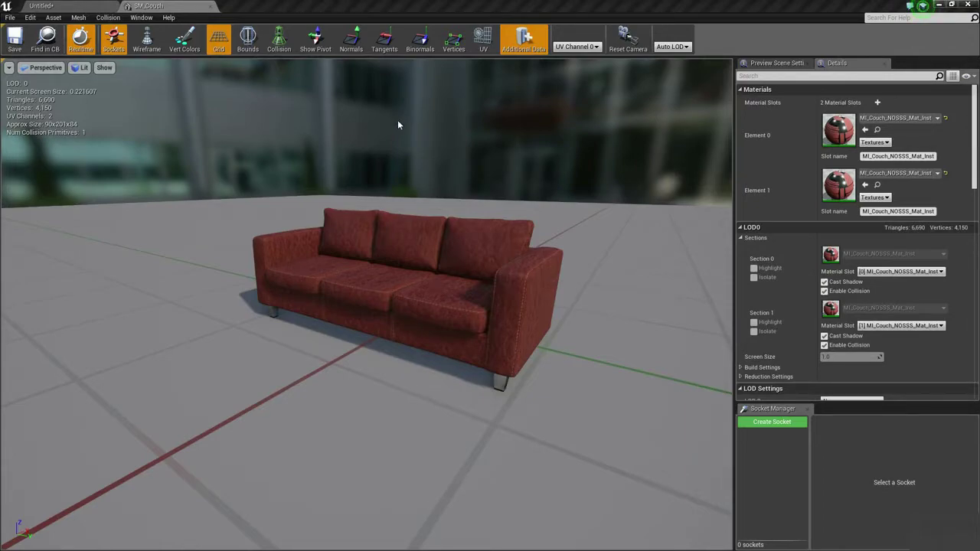
left_click(211, 6)
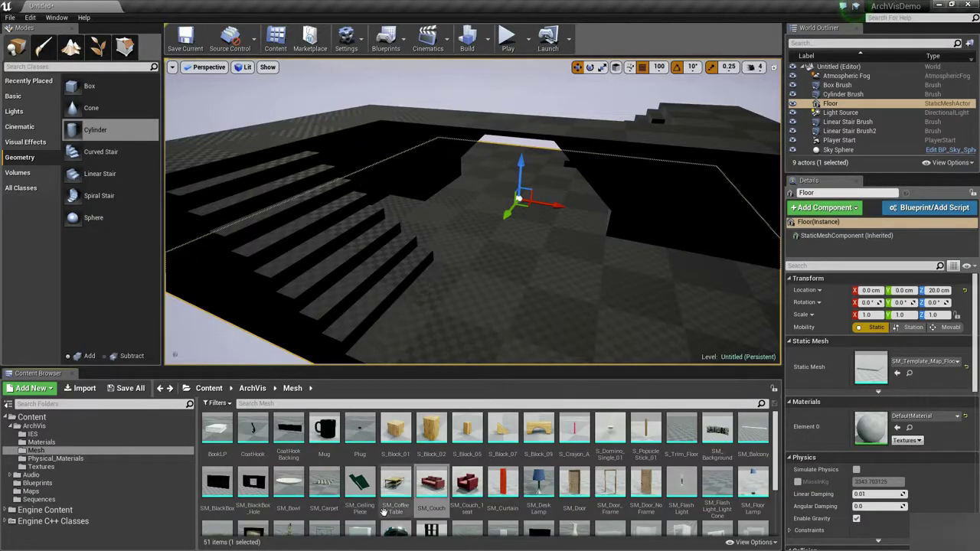
- Open the Mug static mesh and view the mug up close
left_click(322, 429)
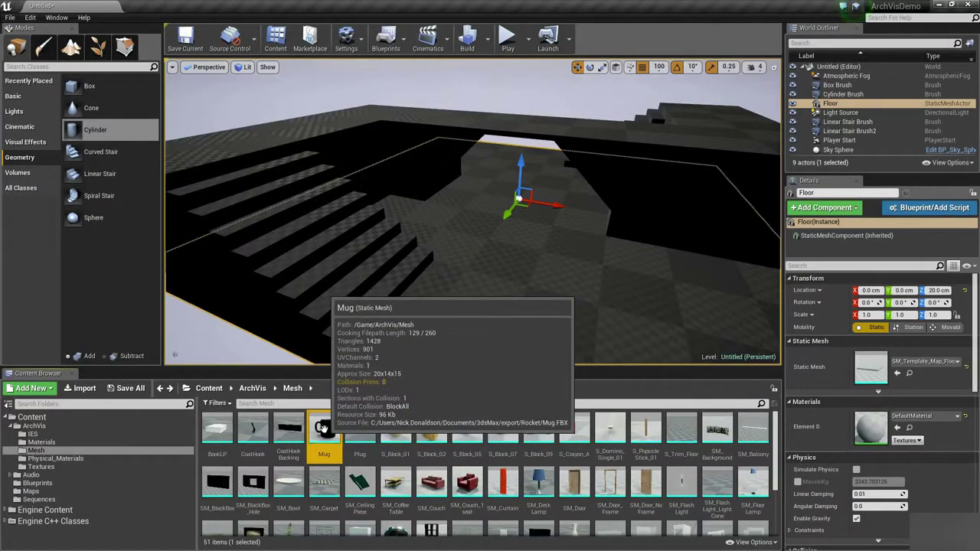
double_click(323, 429)
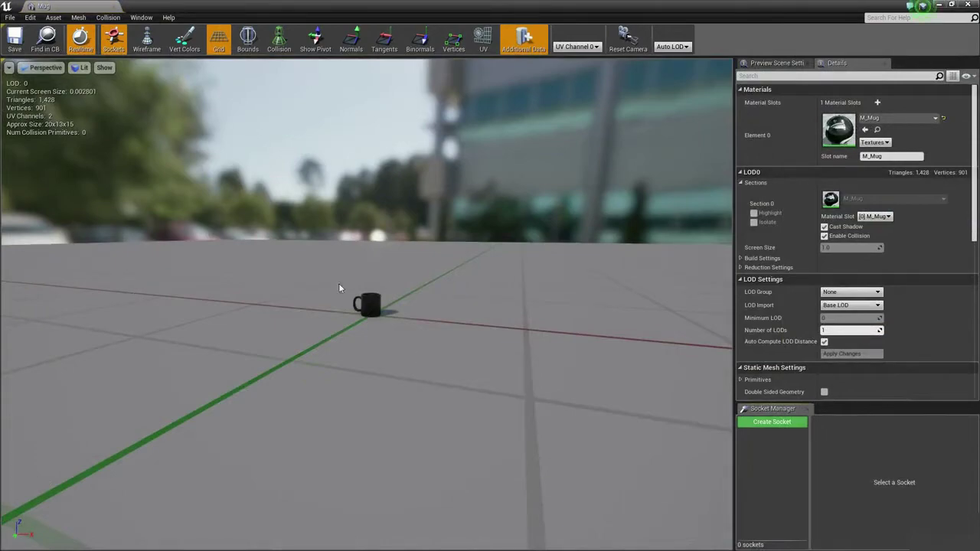
right_click_drag(454, 322, 447, 216)
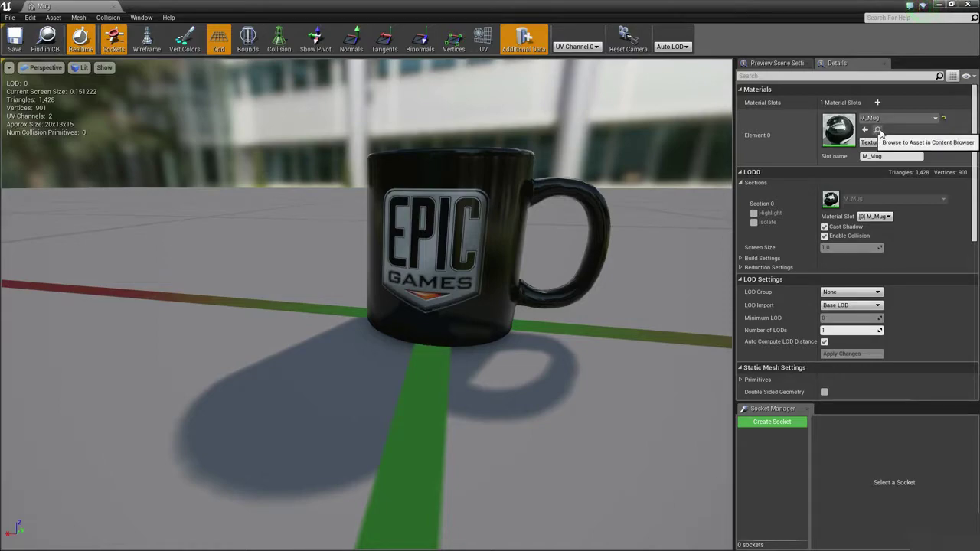
- Locate the mug's M_Mug material in the Content Browser, dock the mesh editor, and open the material for editing
left_click(879, 131)
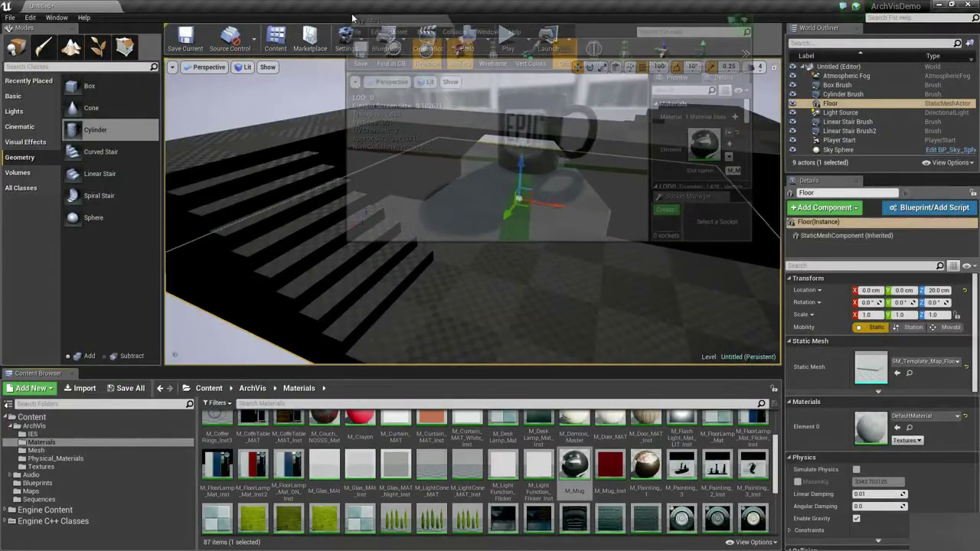
left_click_drag(352, 19, 329, 3)
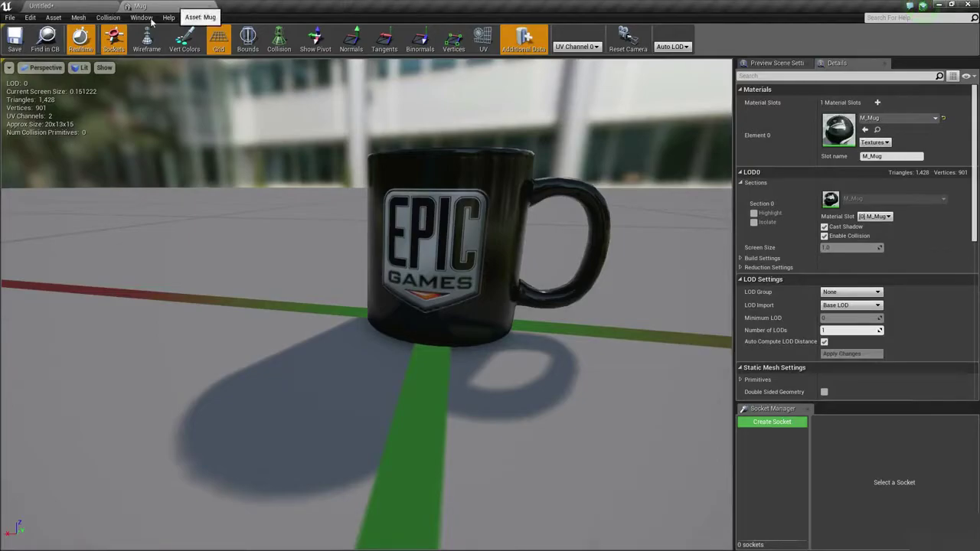
left_click(69, 5)
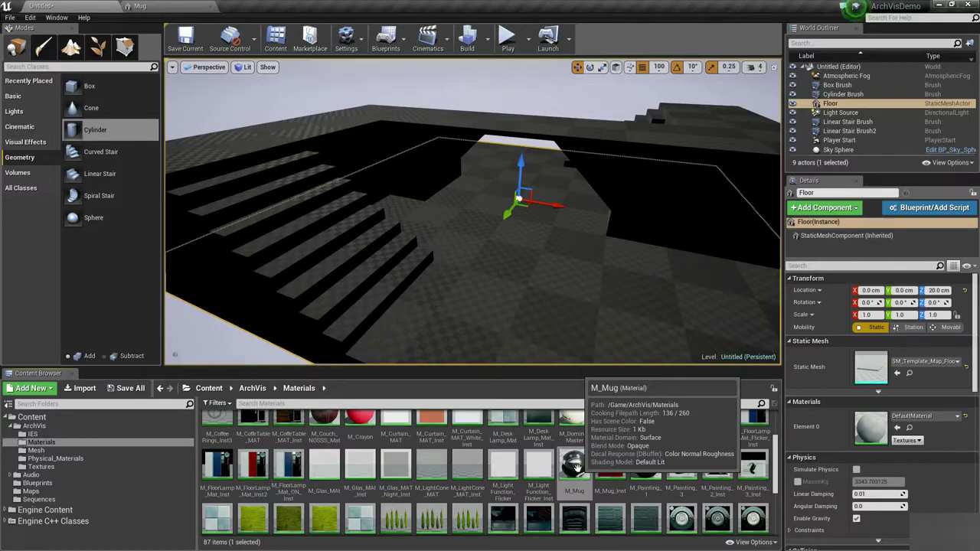
double_click(574, 466)
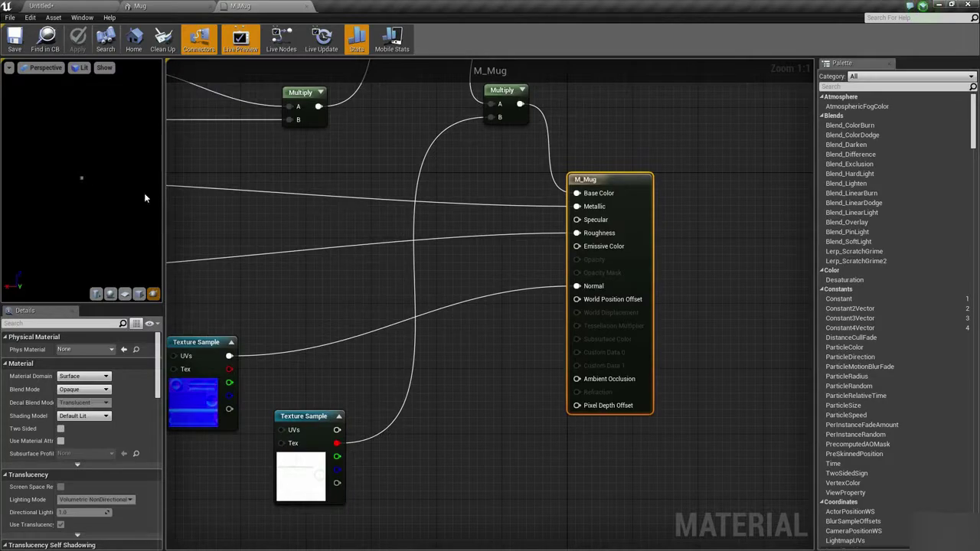
- Examine the complete M_Mug node graph and inspect the properties of the logo Texture Sample node
scroll(398, 264, "down", 3)
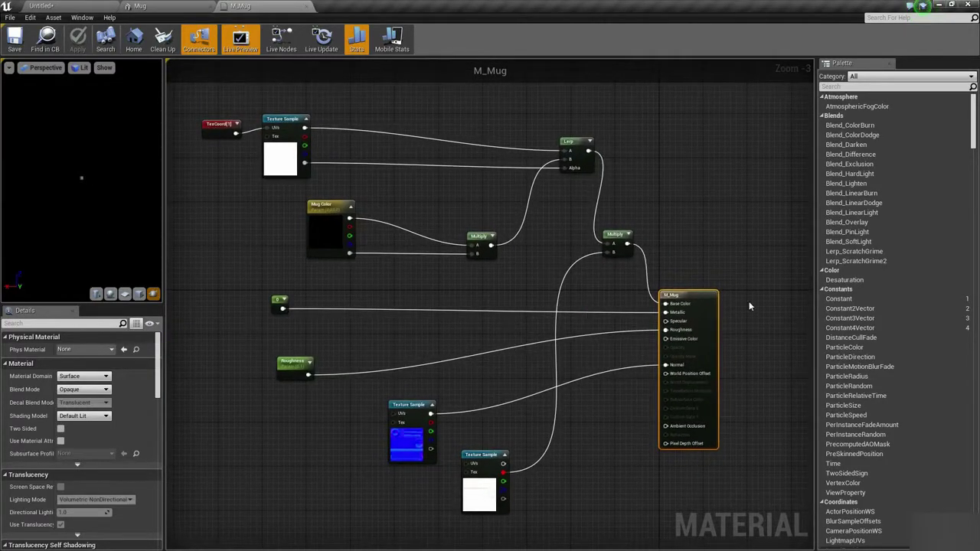
left_click_drag(765, 92, 230, 521)
left_click(271, 496)
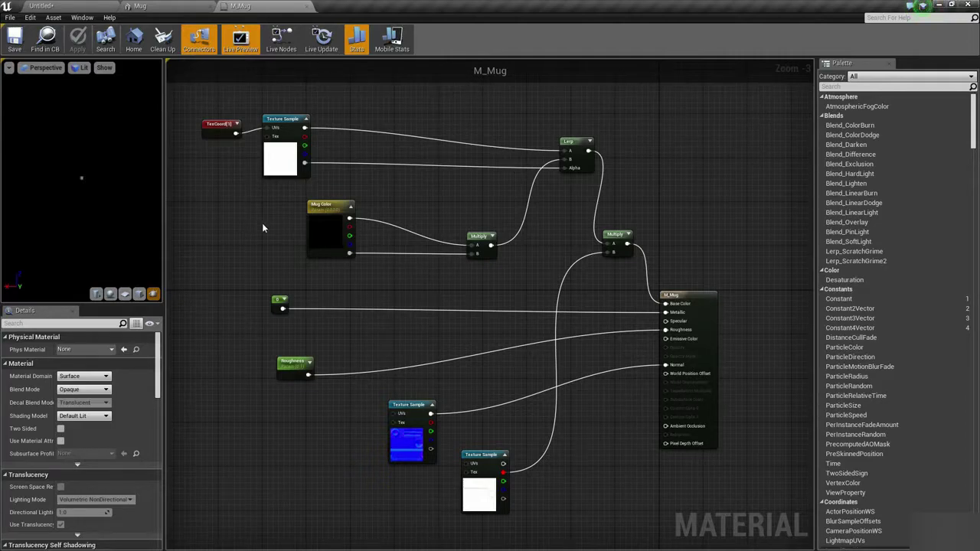
left_click(282, 163)
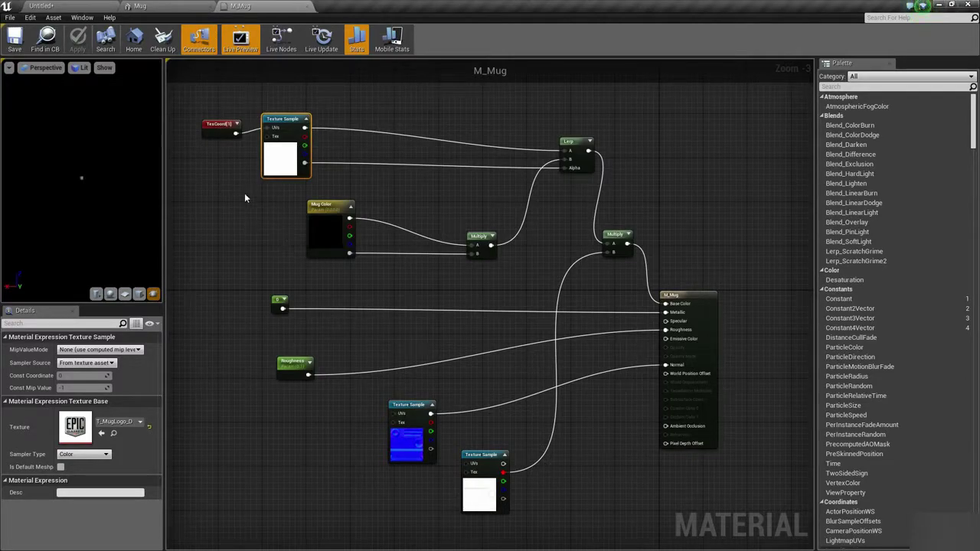
left_click(239, 240)
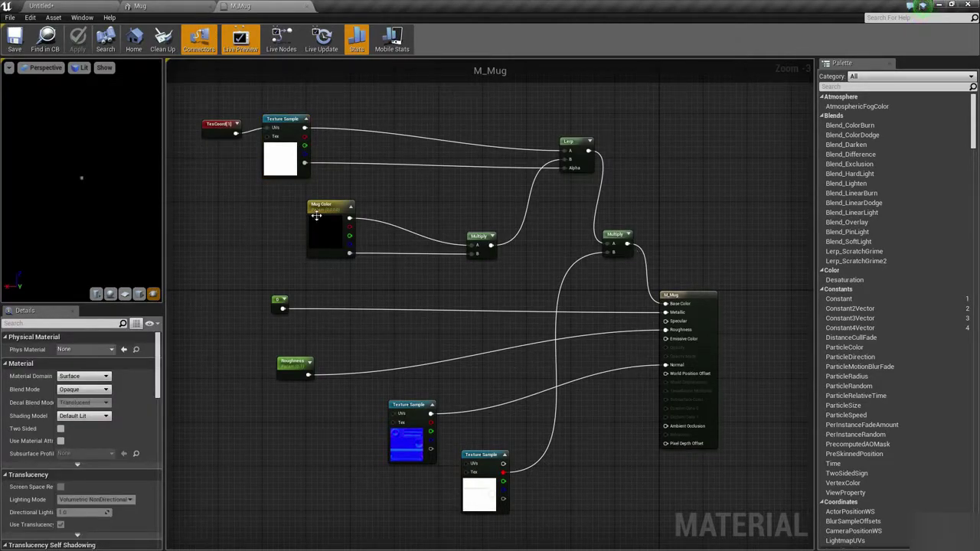
- Bring the mug into close view in the material preview and select the Texture Sample node fed by TexCoord
right_click_drag(256, 210, 281, 245)
scroll(82, 174, "up", 10)
left_click_drag(115, 151, 81, 154)
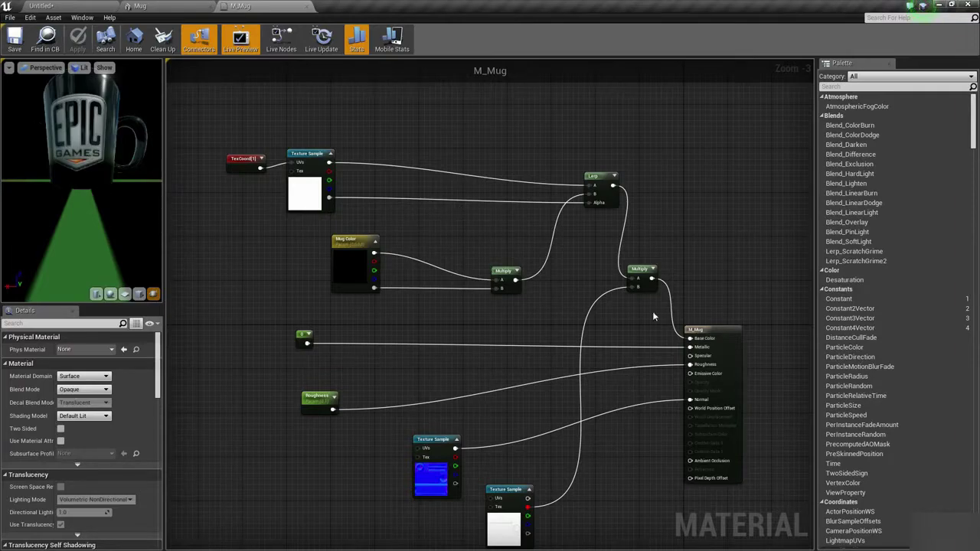
left_click(305, 186)
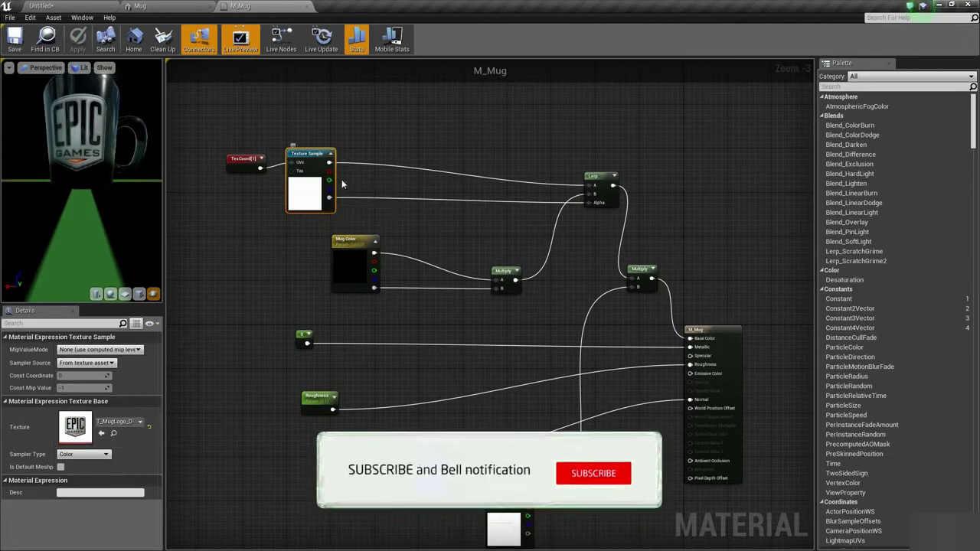
- Change the Mug Color parameter to red with R 0.795, G 0.096, B 0.048 and an alpha of 1.0
left_click(490, 173)
right_click_drag(490, 173, 488, 157)
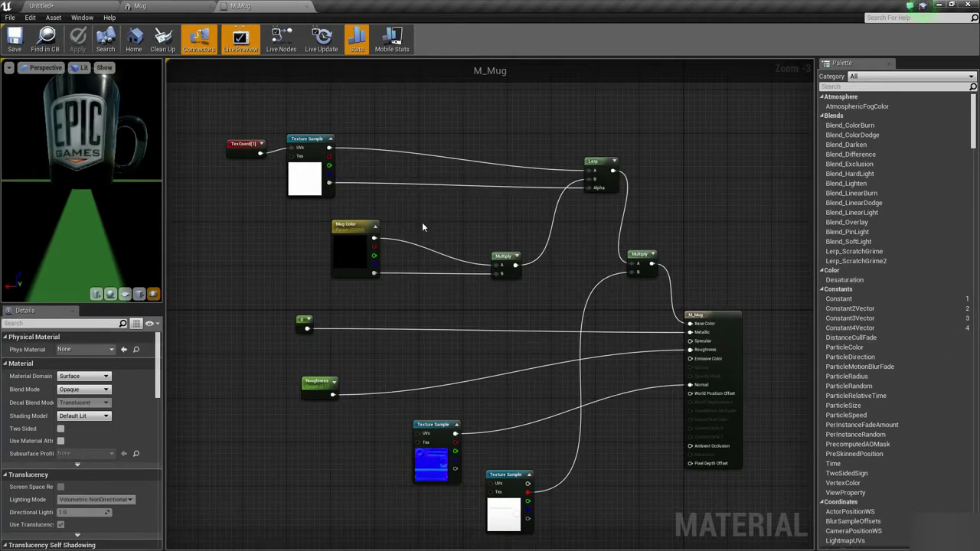
left_click(356, 261)
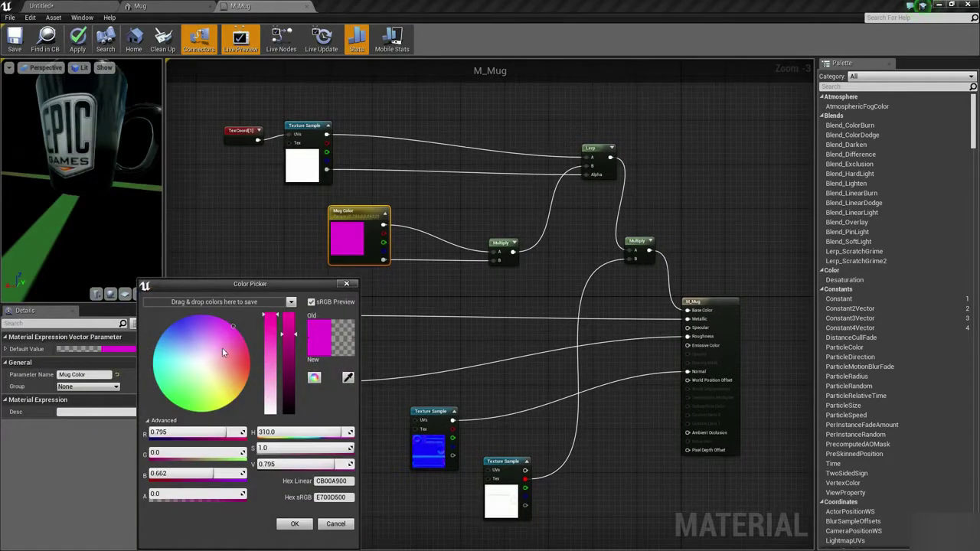
mouse_move(223, 347)
left_mouse_down()
mouse_move(233, 333)
mouse_move(217, 374)
mouse_move(238, 352)
mouse_move(233, 331)
mouse_move(241, 373)
mouse_move(247, 366)
left_mouse_up()
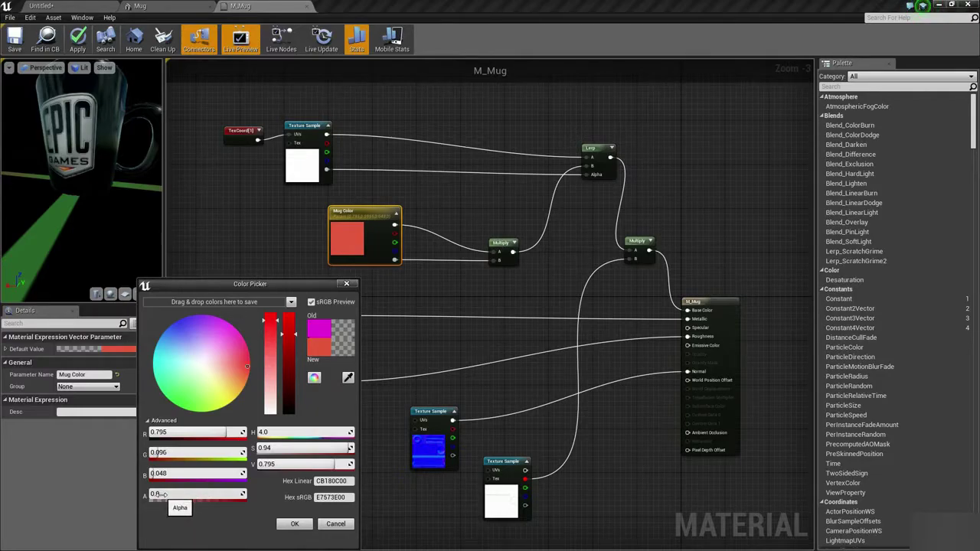
left_click_drag(165, 495, 246, 495)
left_click_drag(87, 229, 108, 229)
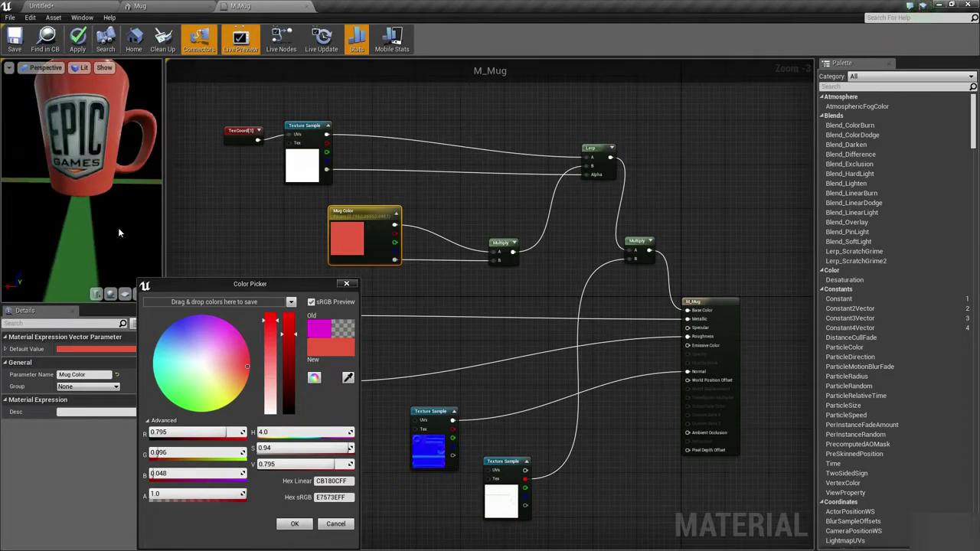
- Recolor the Mug Color parameter to blue with R 0.032, G 0.178, B 0.795 and accept the color
left_click(170, 327)
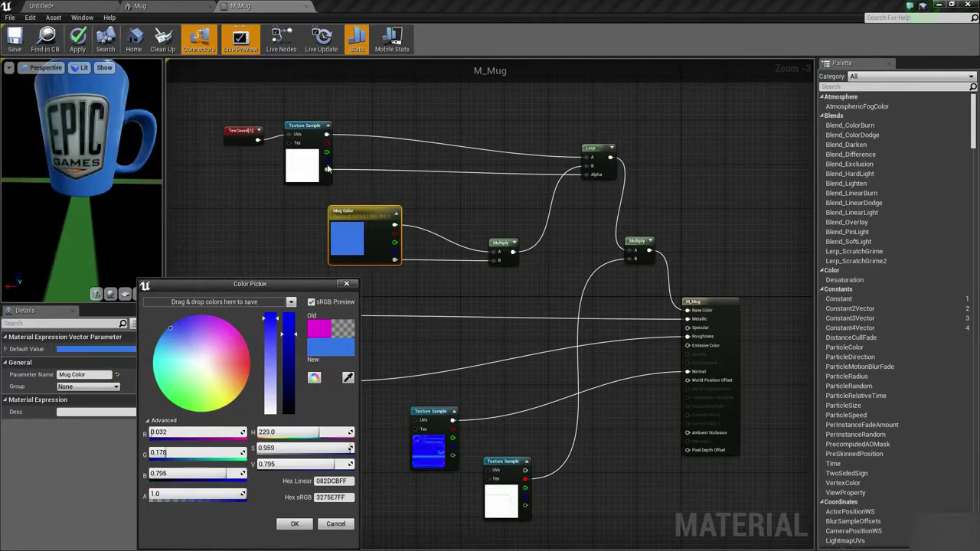
left_click_drag(59, 218, 75, 215)
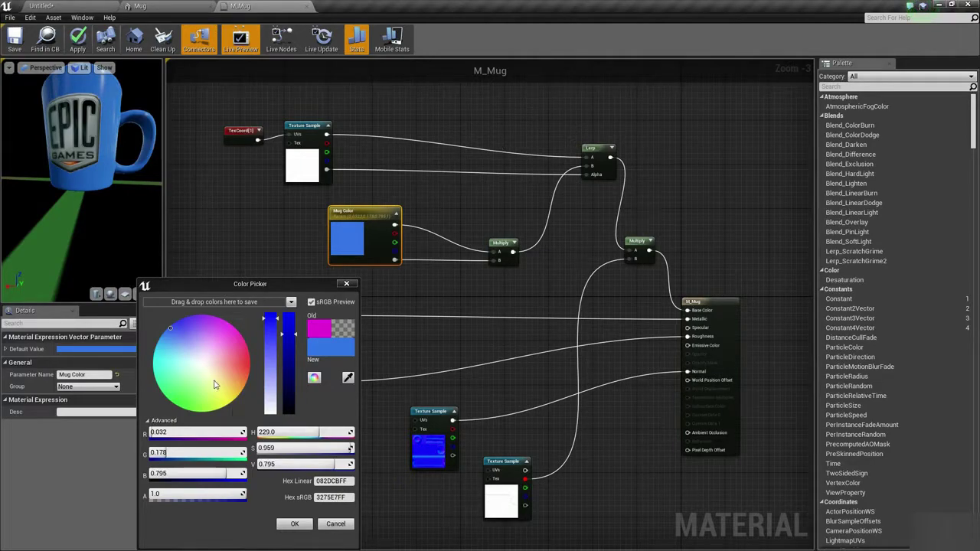
left_click(295, 524)
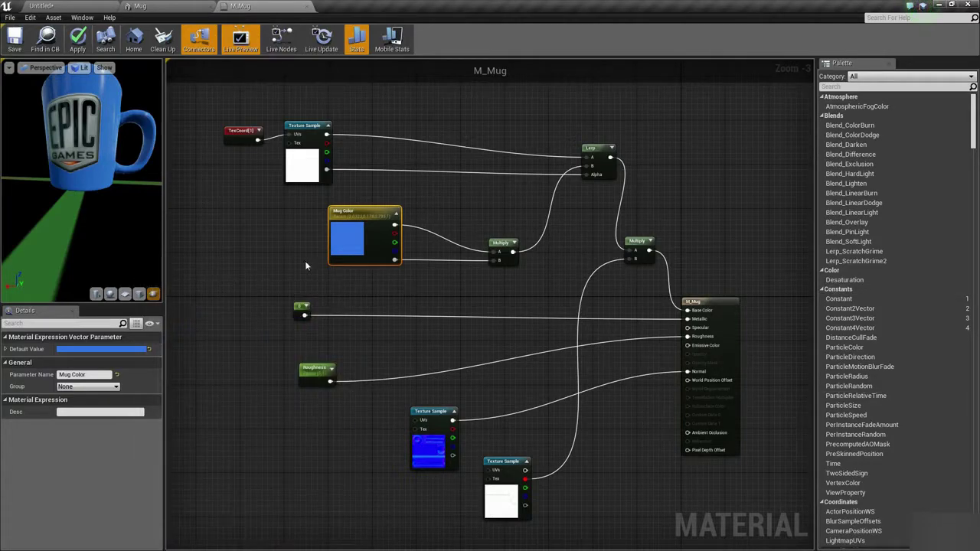
left_click(299, 259)
- Preview the T_MugLogo_D Texture Sample node on the mug and view the model from several angles
left_click(300, 166)
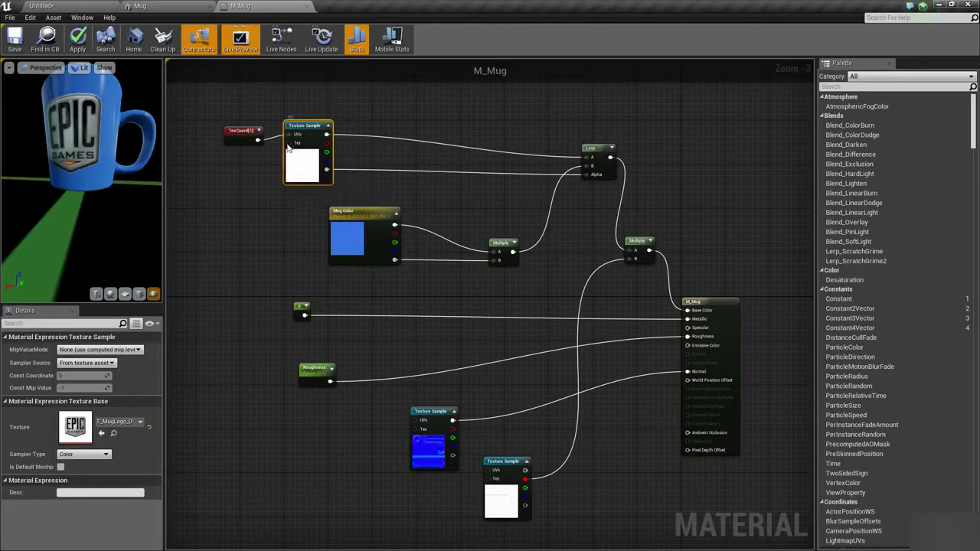
right_click(306, 158)
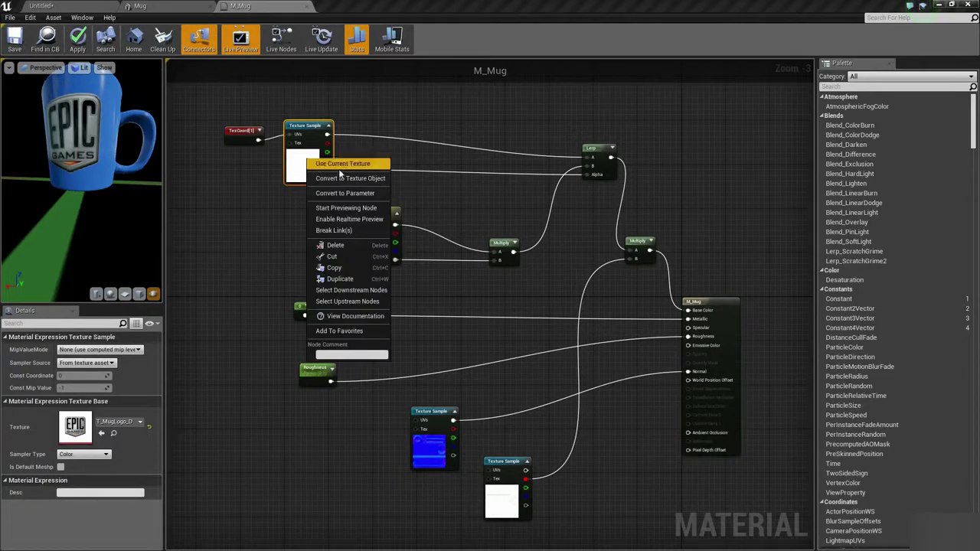
left_click(349, 208)
left_click_drag(92, 199, 69, 201)
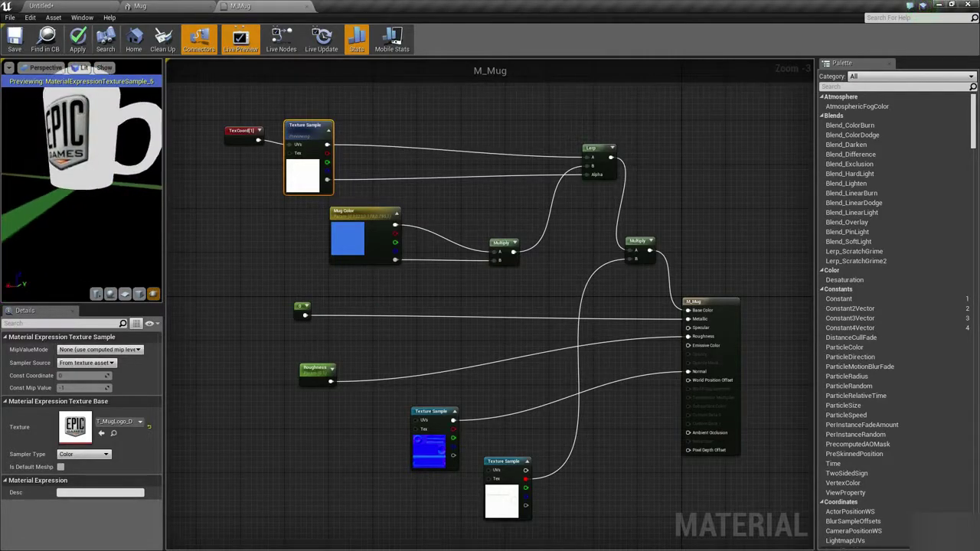
left_click(330, 90)
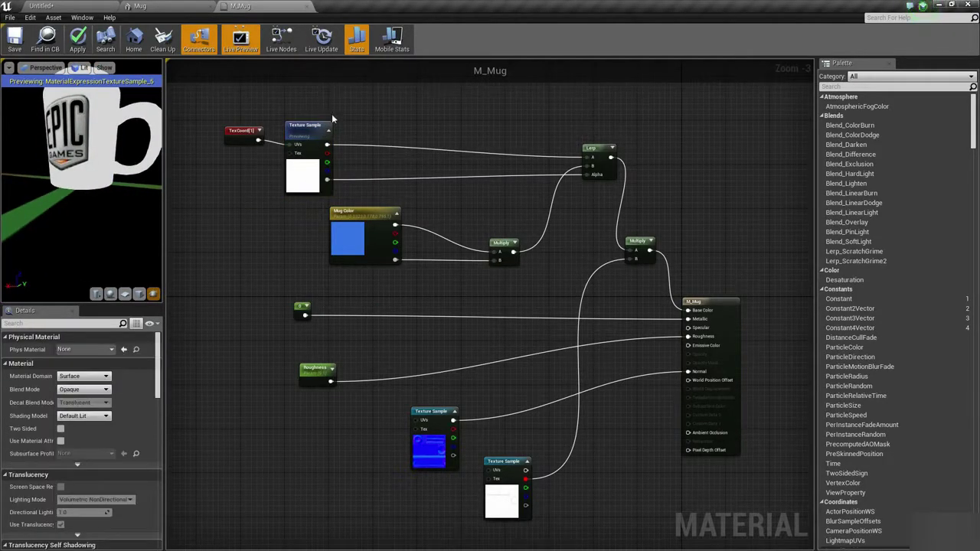
left_click_drag(103, 180, 79, 182)
scroll(324, 175, "up", 1)
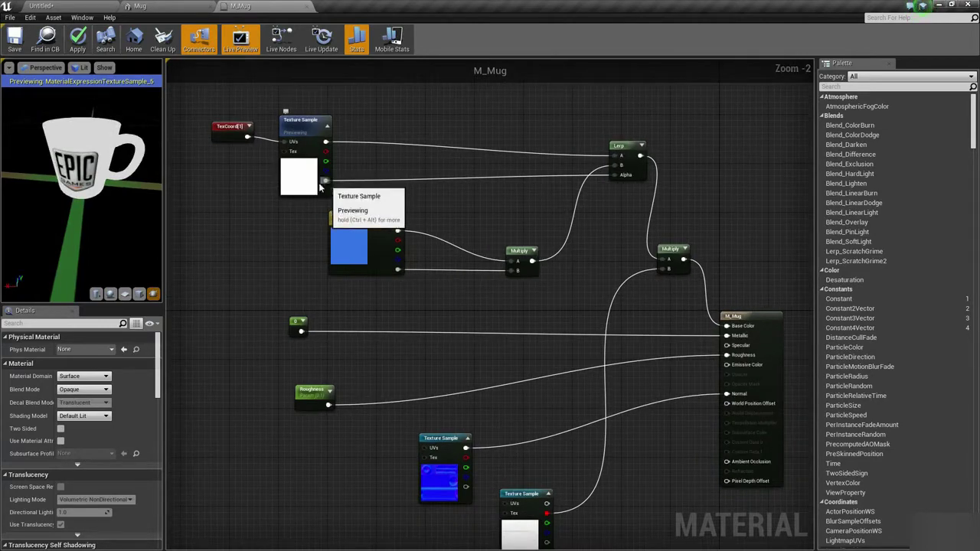
- Locate the logo node's T_MugLogo_D texture, open it, and hide its alpha channel
left_click(316, 170)
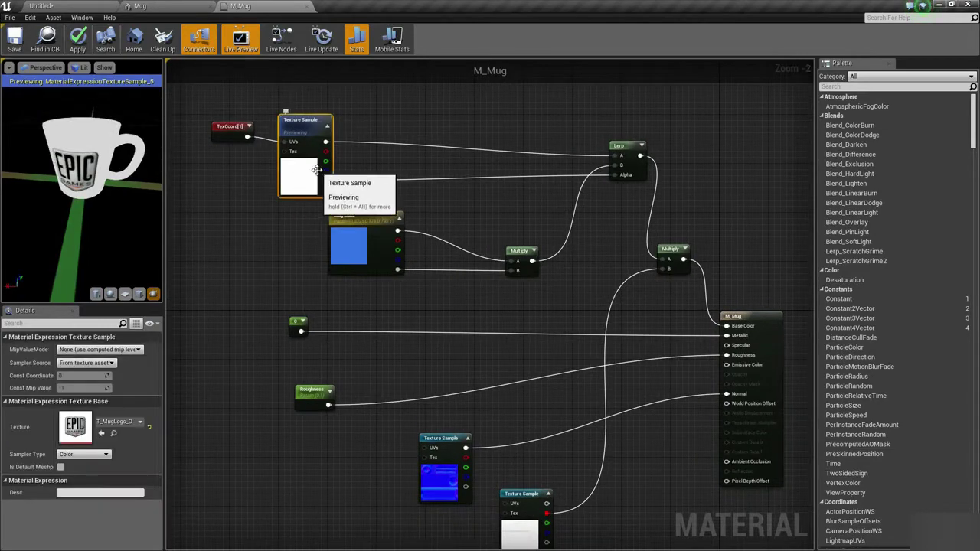
left_click(114, 434)
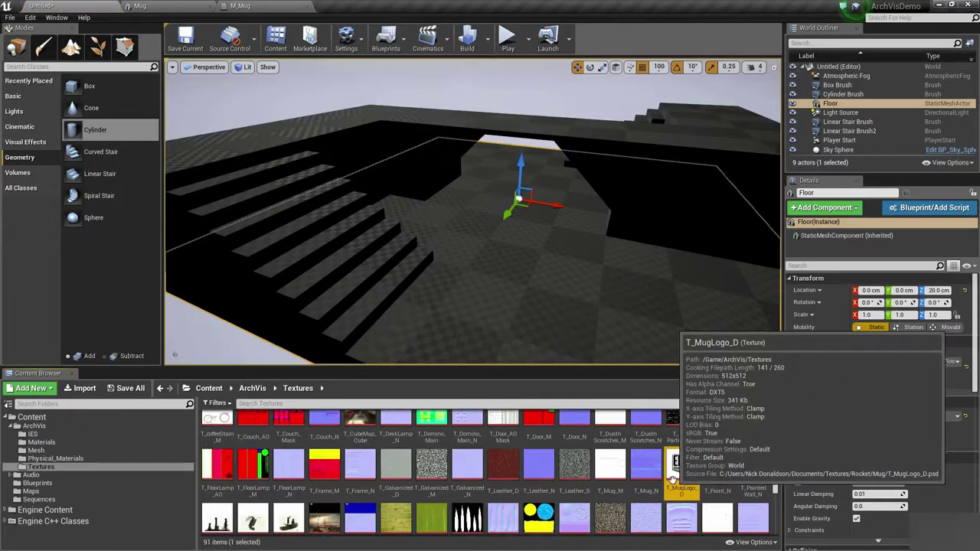
double_click(681, 464)
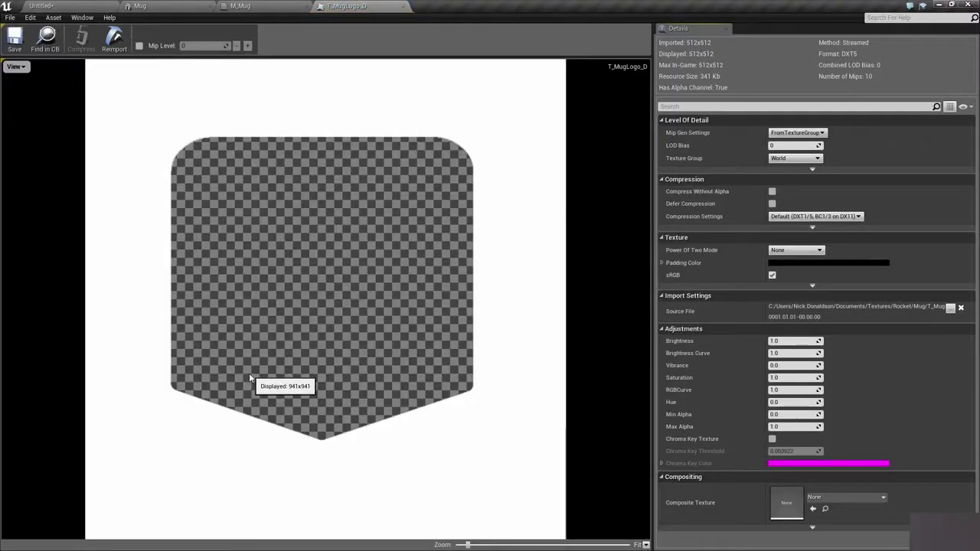
left_click(23, 67)
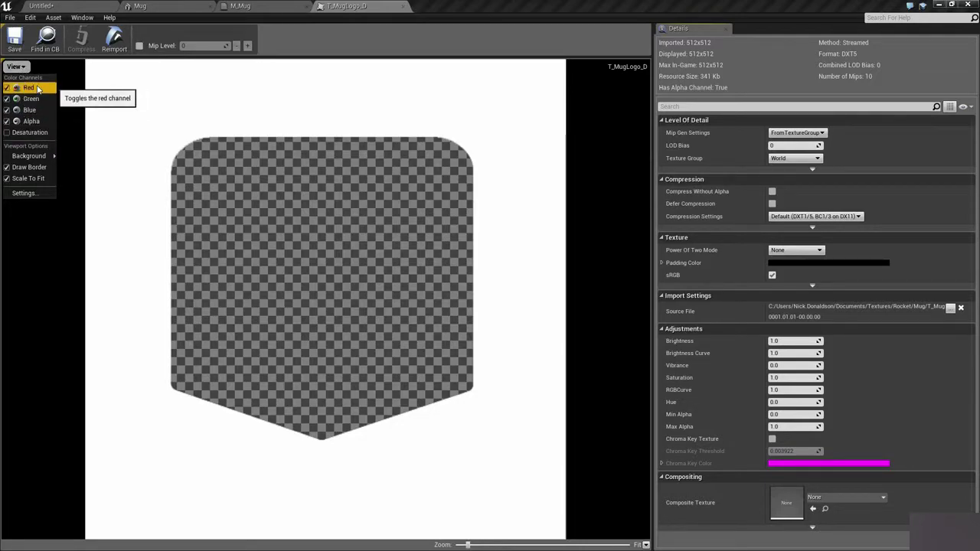
left_click(17, 122)
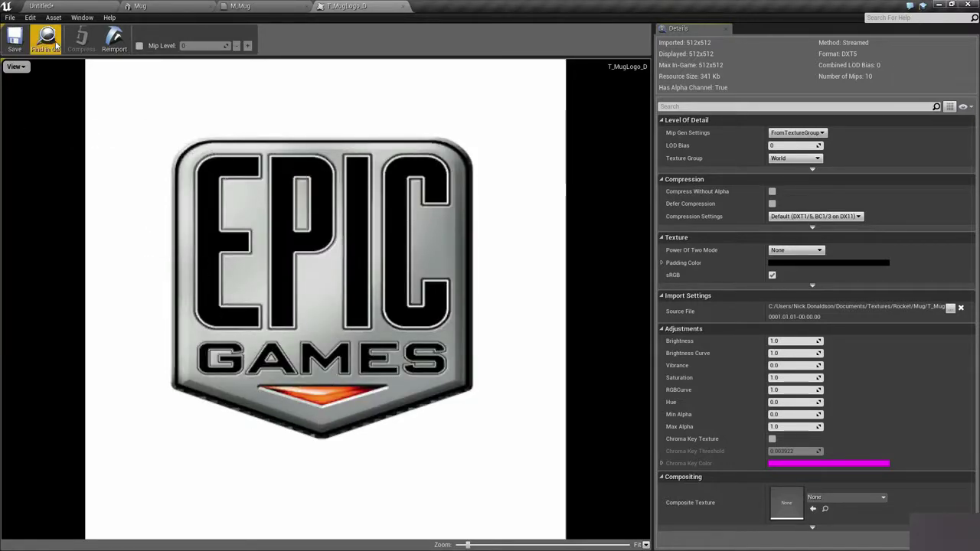
- Isolate the alpha channel of T_MugLogo_D by hiding red, green and blue and showing alpha
left_click(16, 66)
left_click(17, 88)
left_click(15, 66)
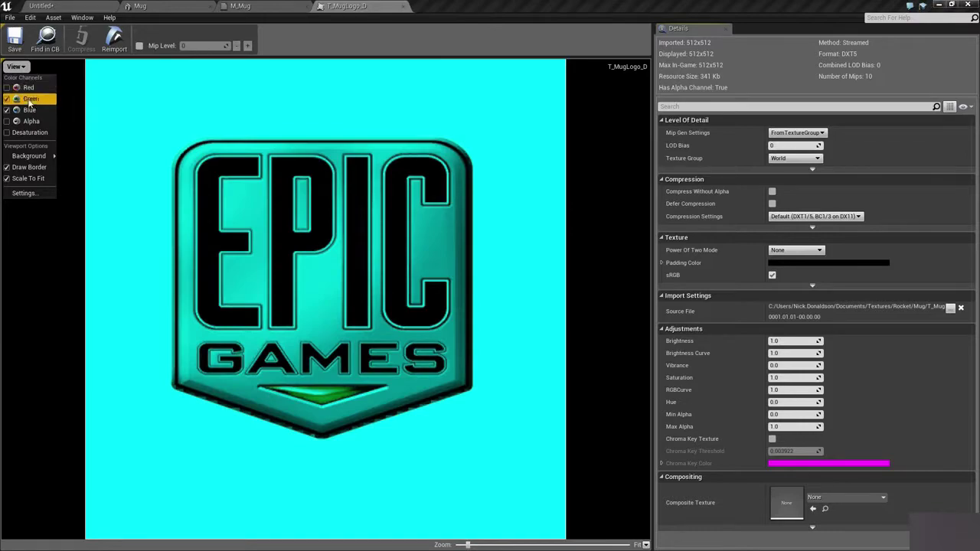
left_click(16, 100)
left_click(15, 66)
left_click(17, 111)
left_click(15, 67)
left_click(17, 122)
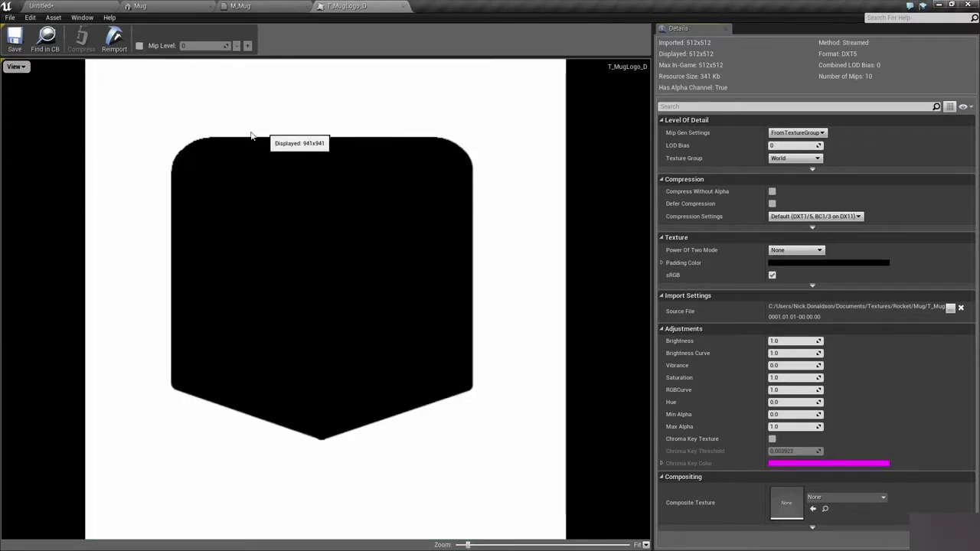
scroll(403, 430, "down", 3)
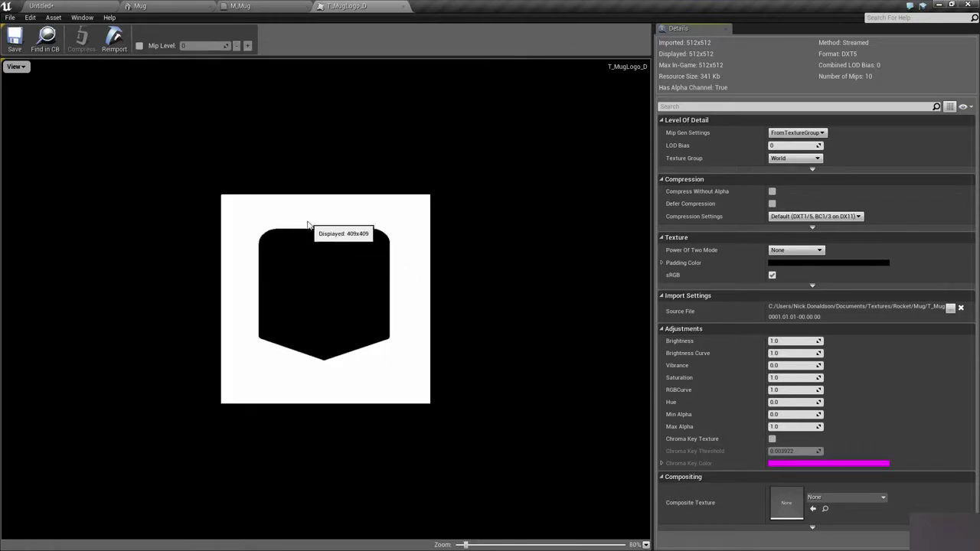
scroll(390, 285, "up", 1)
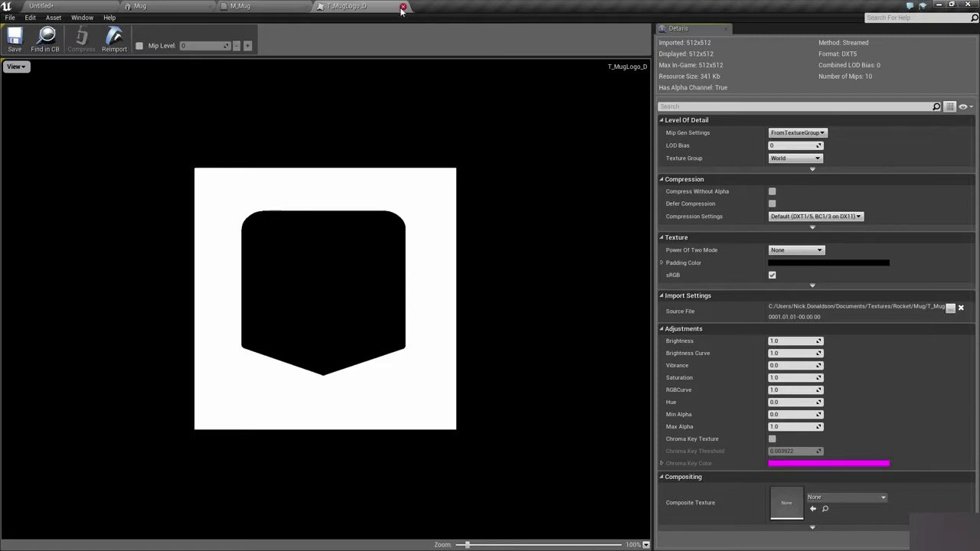
- Return to the M_Mug material and examine how the logo Texture Sample's color and alpha outputs feed the Lerp node
left_click(240, 7)
right_click_drag(383, 131, 365, 151)
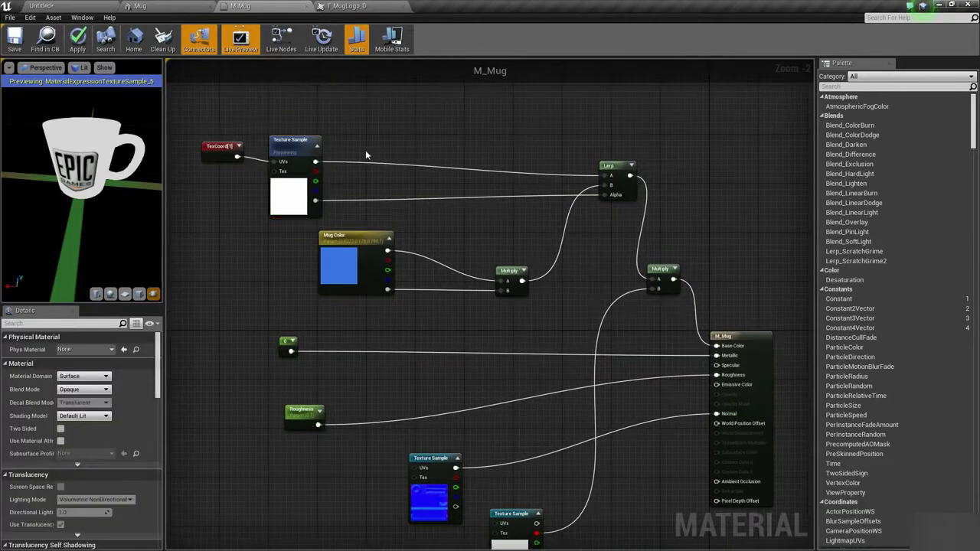
scroll(292, 155, "up", 2)
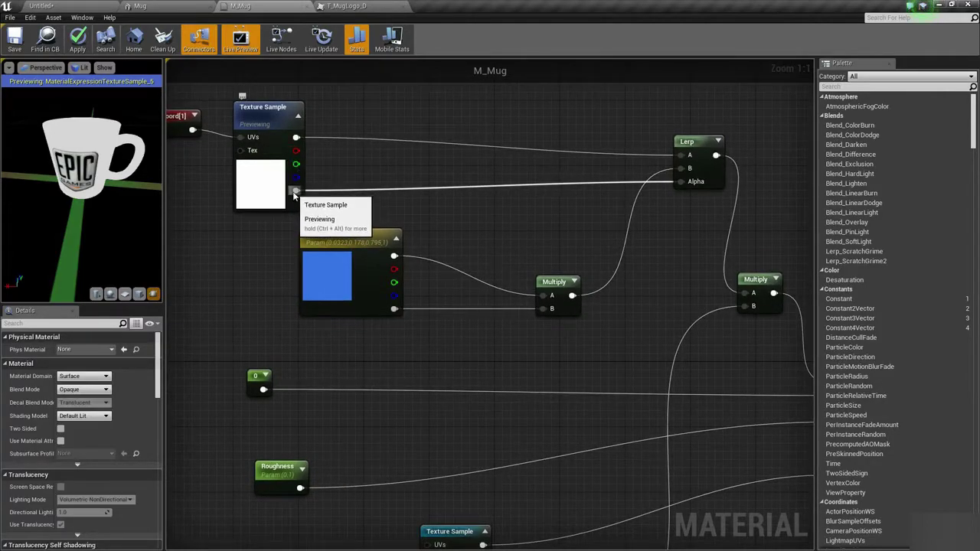
right_click_drag(385, 160, 395, 192)
left_click(298, 159)
left_click(302, 199)
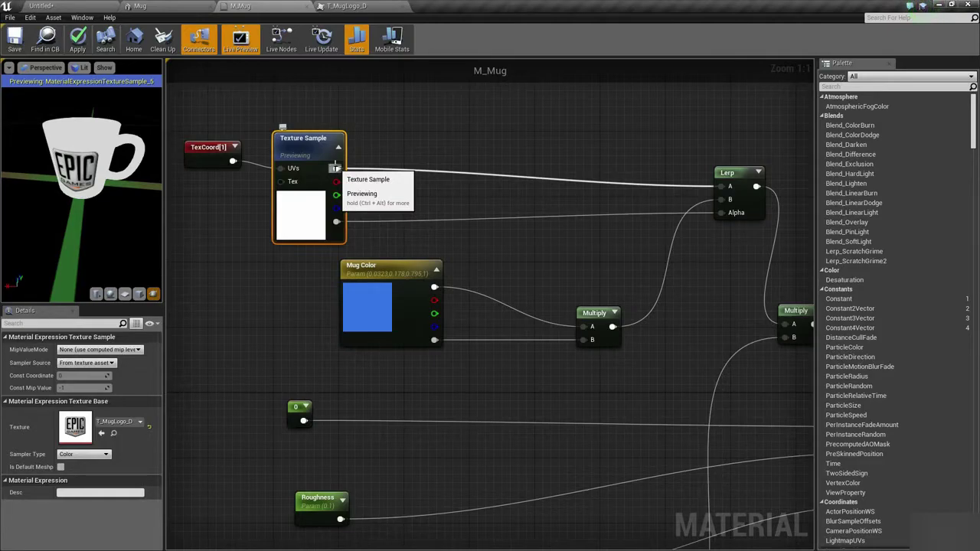
left_click(448, 205)
right_click_drag(448, 205, 445, 181)
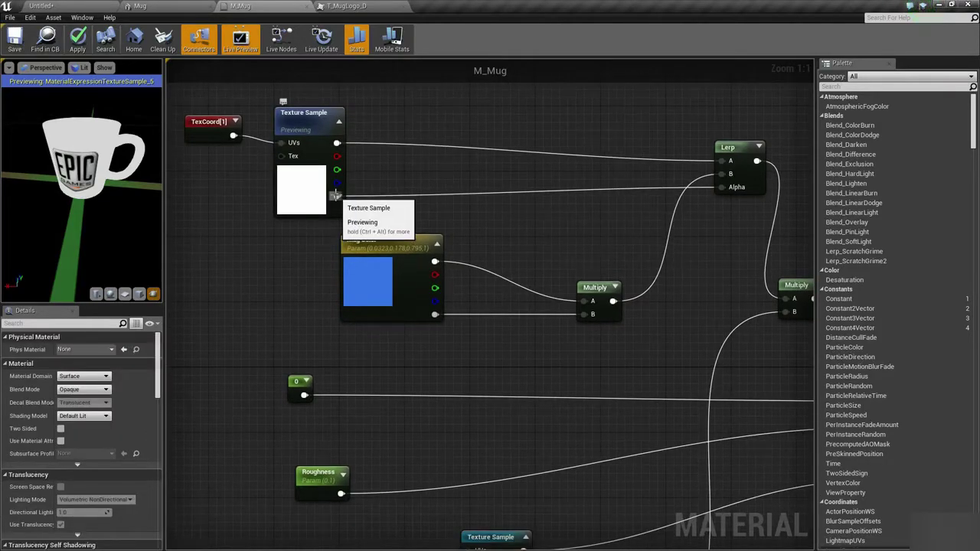
right_click_drag(335, 196, 366, 213)
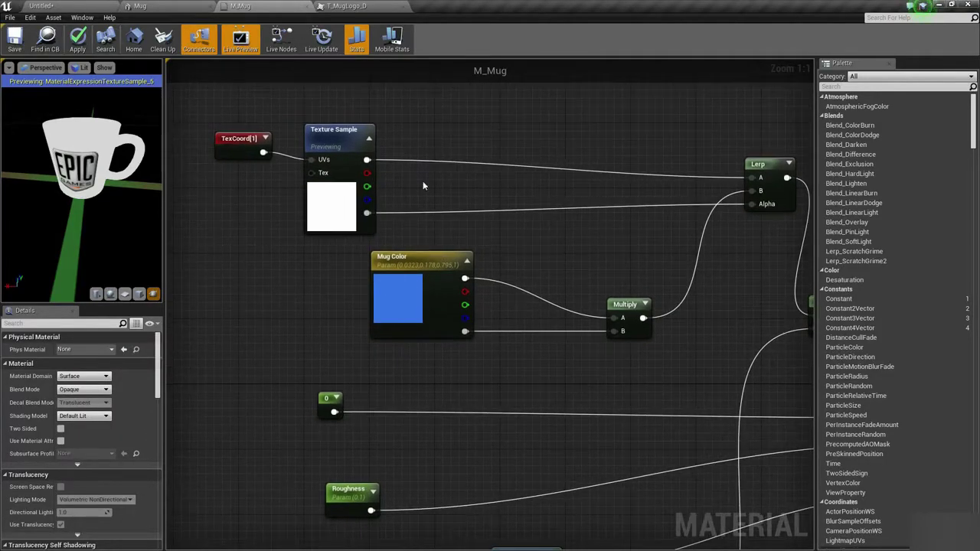
- Examine how the logo texture and the multiplied Mug Color are blended by the Lerp node's A, B and Alpha inputs
left_click(322, 188)
left_click(612, 185)
right_click_drag(571, 164, 532, 164)
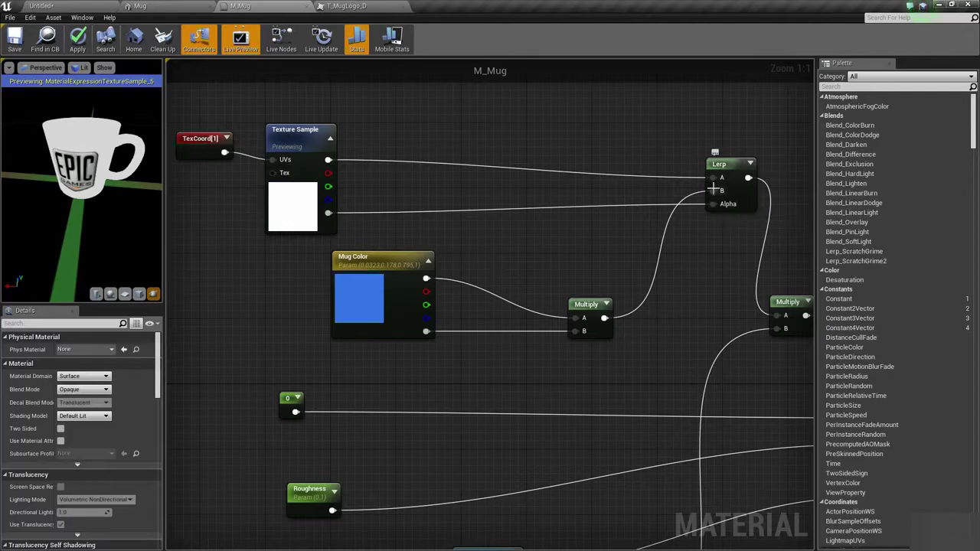
right_click_drag(640, 250, 645, 256)
left_click_drag(745, 99, 193, 348)
left_click(728, 245)
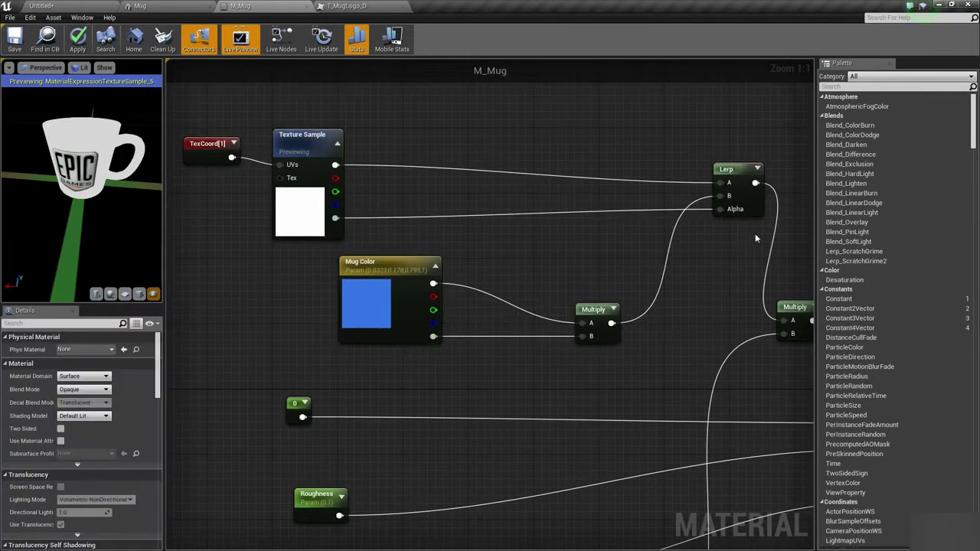
- Preview the Lerp node's result on the mug and stop previewing it
right_click_drag(636, 200, 550, 205)
left_click(655, 174)
key("space")
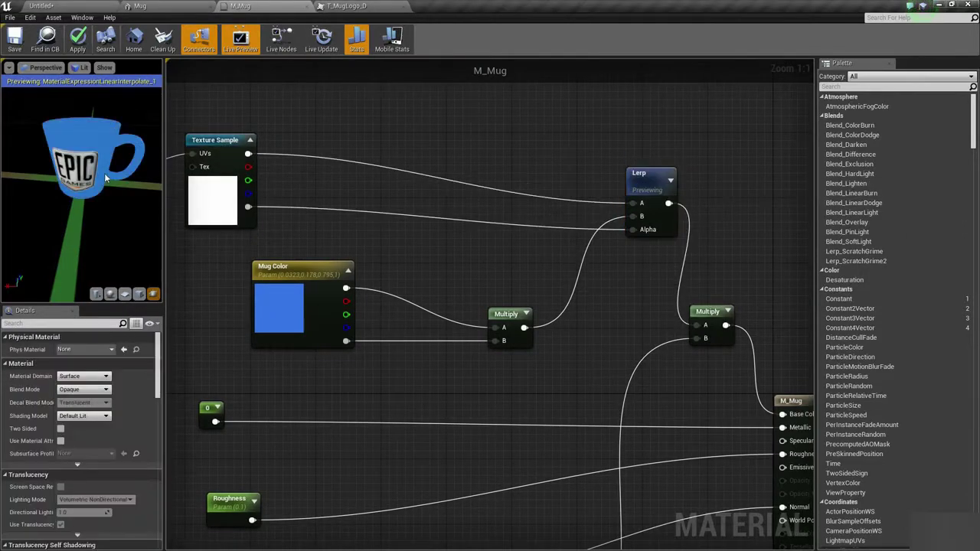
right_click_drag(595, 215, 552, 201)
right_click(617, 159)
left_click(651, 163)
left_click(575, 228)
- Inspect the T_Mug_N Texture Sample node connected to Normal and view the mug from above
scroll(575, 227, "down", 2)
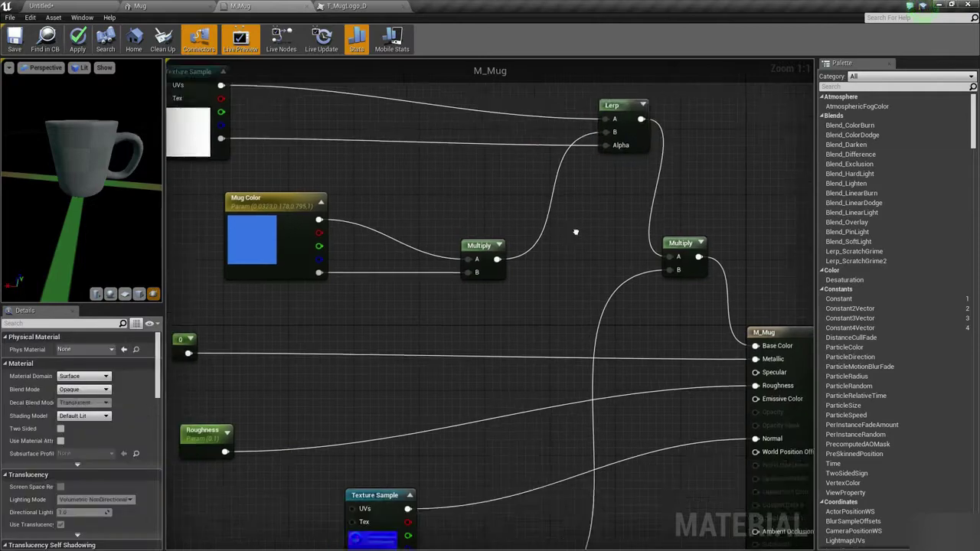
right_click_drag(583, 213, 562, 203)
scroll(562, 204, "up", 1)
right_click_drag(521, 267, 540, 240)
left_click(402, 379)
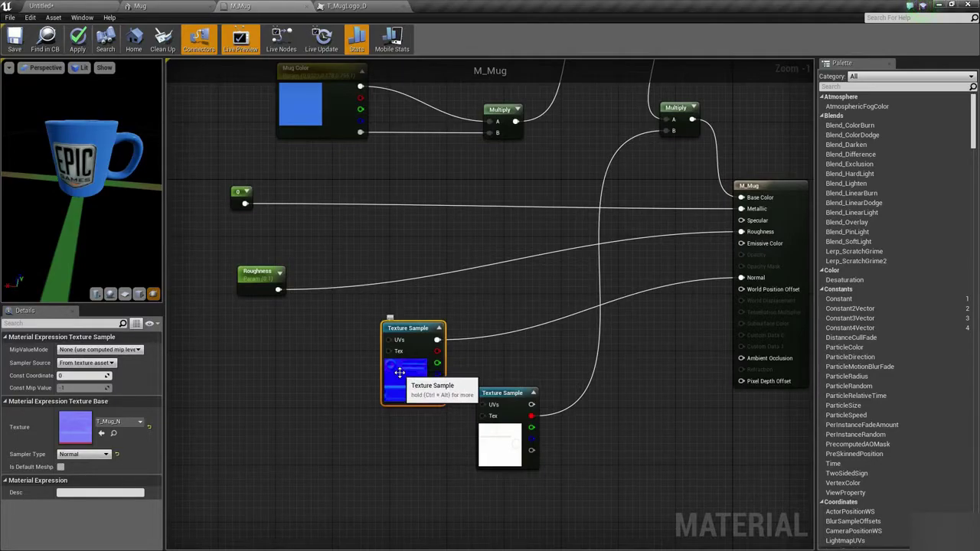
left_click_drag(97, 178, 102, 210)
right_click_drag(98, 178, 105, 157)
left_click_drag(106, 157, 100, 162)
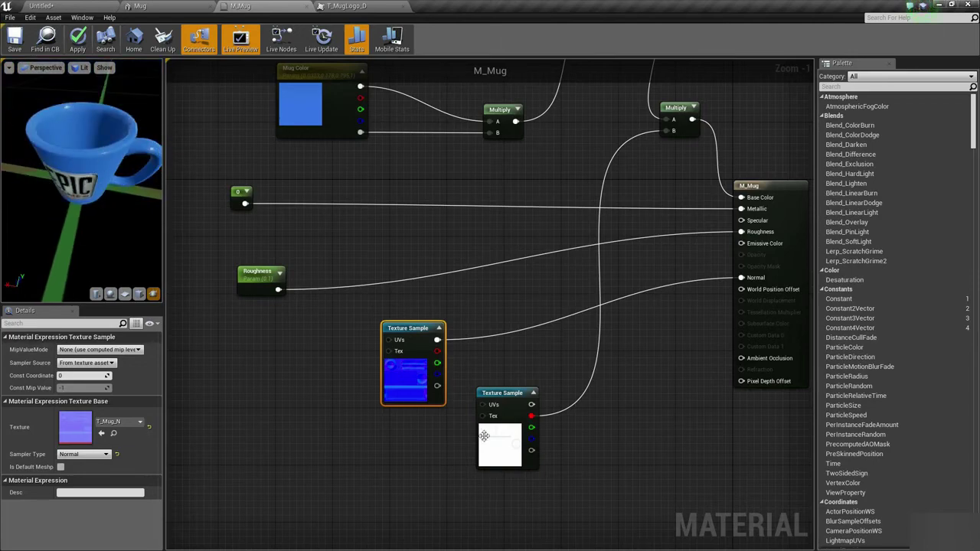
- Preview the T_Mug_M Texture Sample node on the mug and view the model up close
left_click(495, 356)
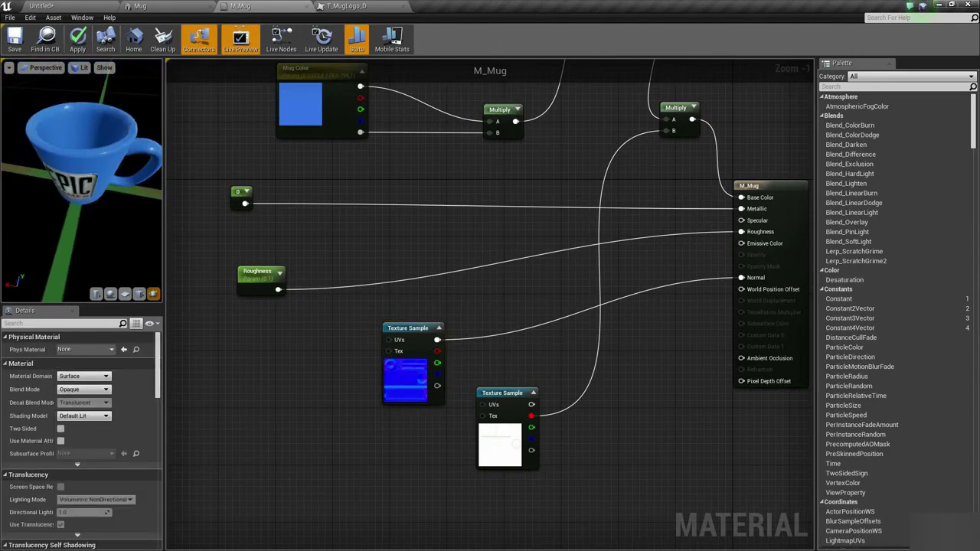
right_click_drag(488, 306, 468, 355)
left_click(481, 494)
right_click(496, 479)
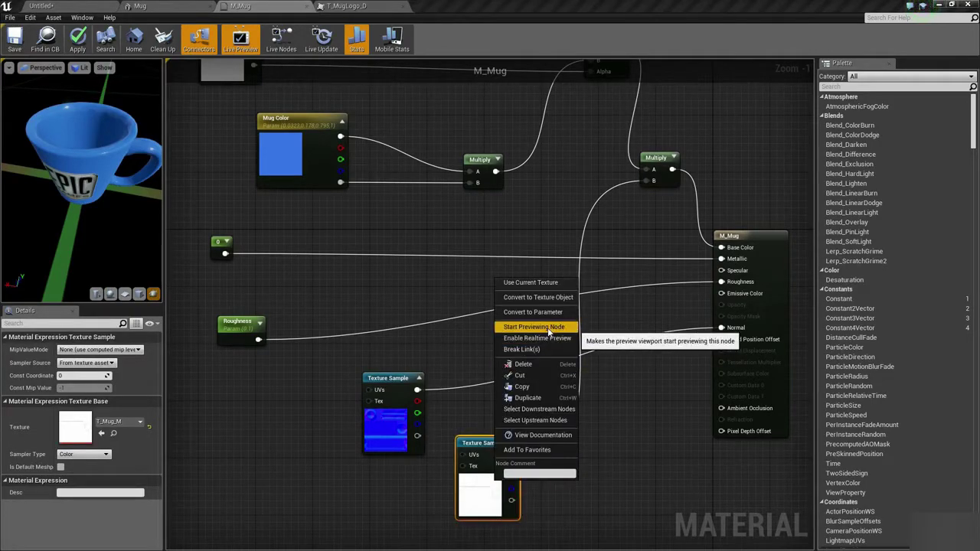
left_click(548, 328)
left_click_drag(133, 212, 98, 201)
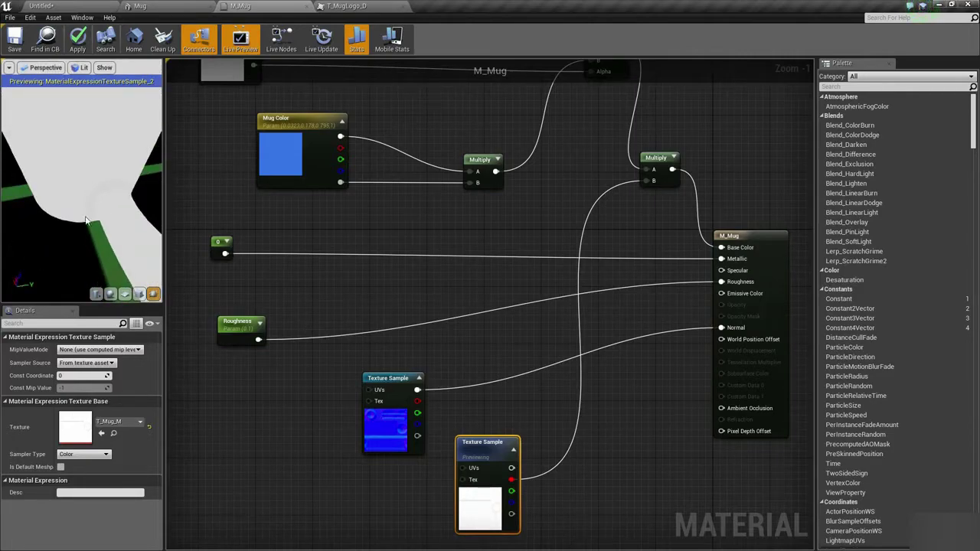
- Inspect the T_Mug_M preview on the mug from another angle, then stop previewing the node and view the complete material
left_click_drag(93, 209, 92, 209)
mouse_move(92, 209)
right_mouse_down()
mouse_move(90, 238)
mouse_move(98, 214)
right_mouse_up()
left_click_drag(98, 214, 98, 243)
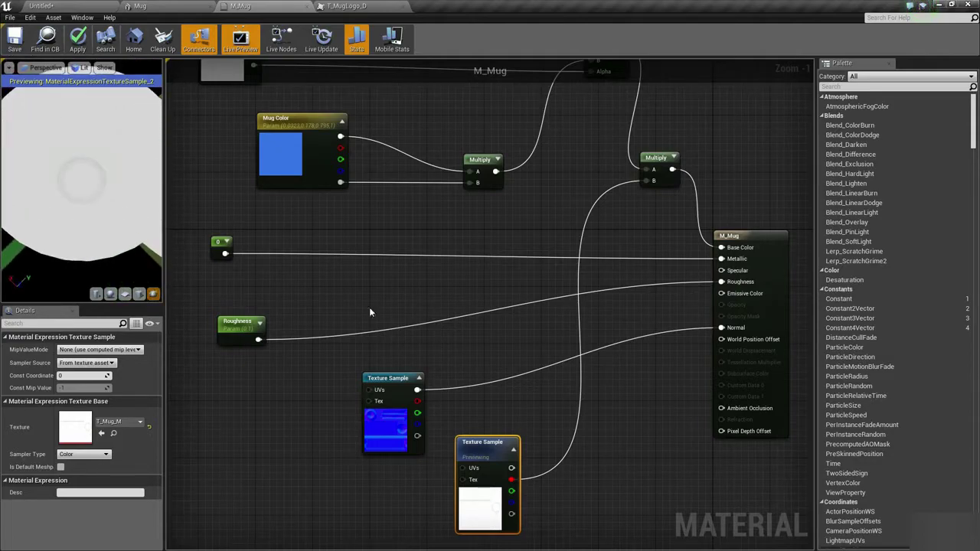
left_click(511, 404)
right_click(492, 457)
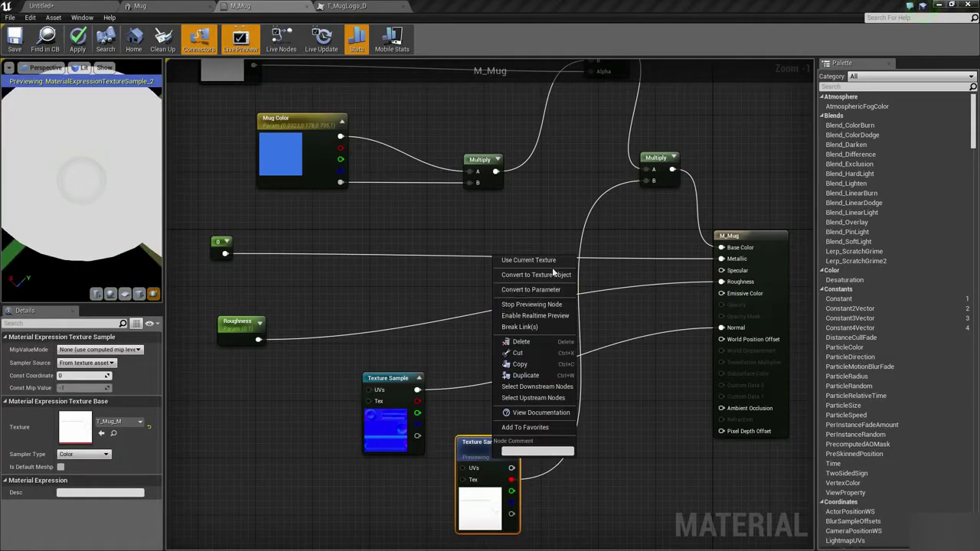
left_click(532, 304)
left_click_drag(69, 228, 69, 199)
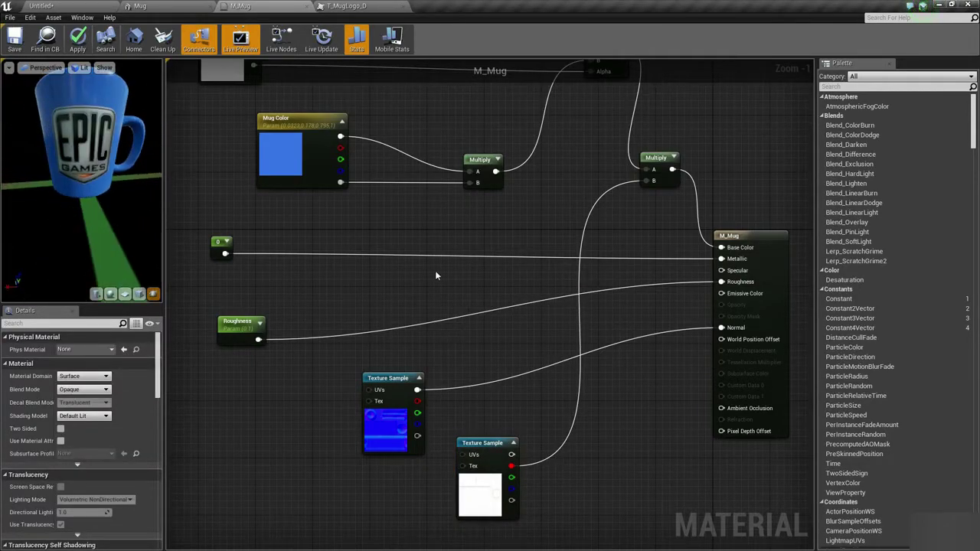
- Close the M_Mug material without applying its changes, and close the Mug and T_MugLogo_D editors to return to the level
left_click(306, 6)
left_click(563, 314)
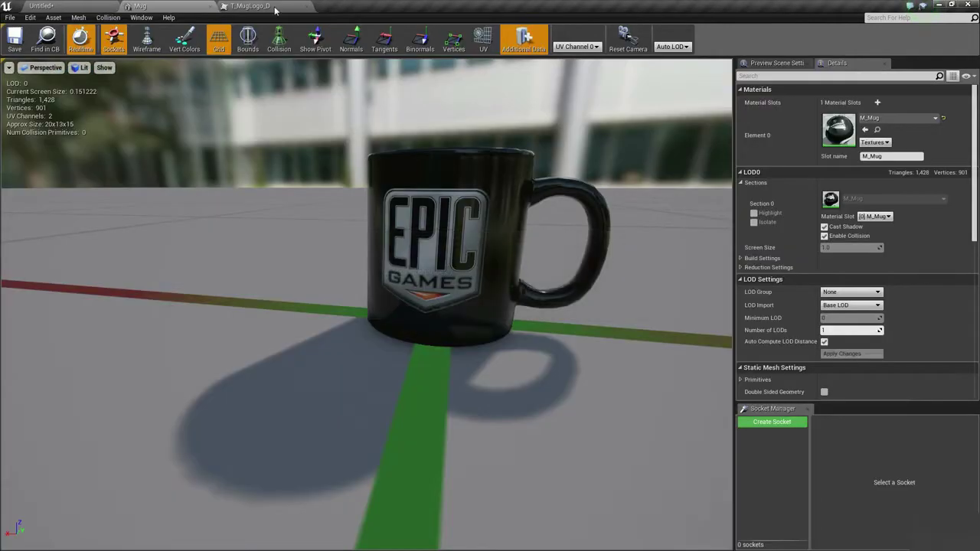
left_click(210, 7)
right_click_drag(482, 204, 414, 217)
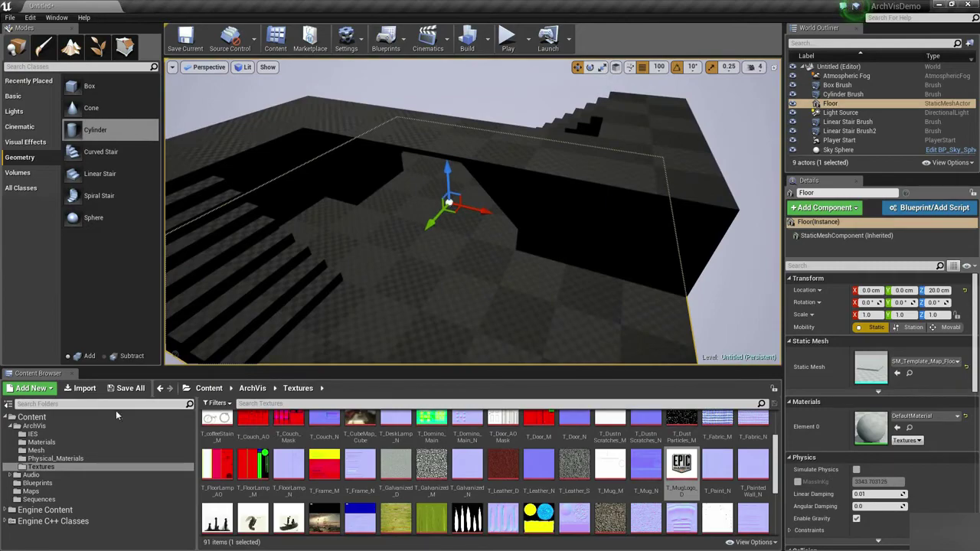
left_click(62, 420)
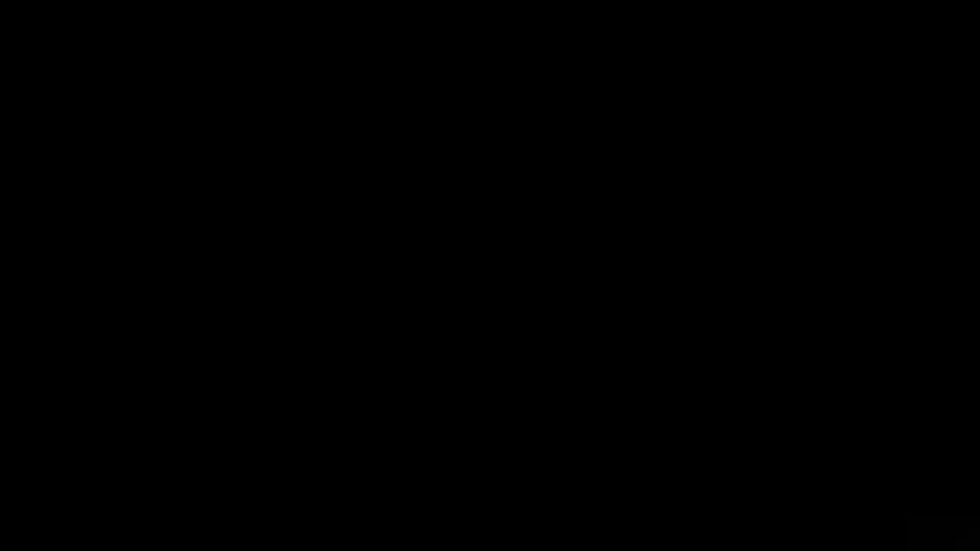